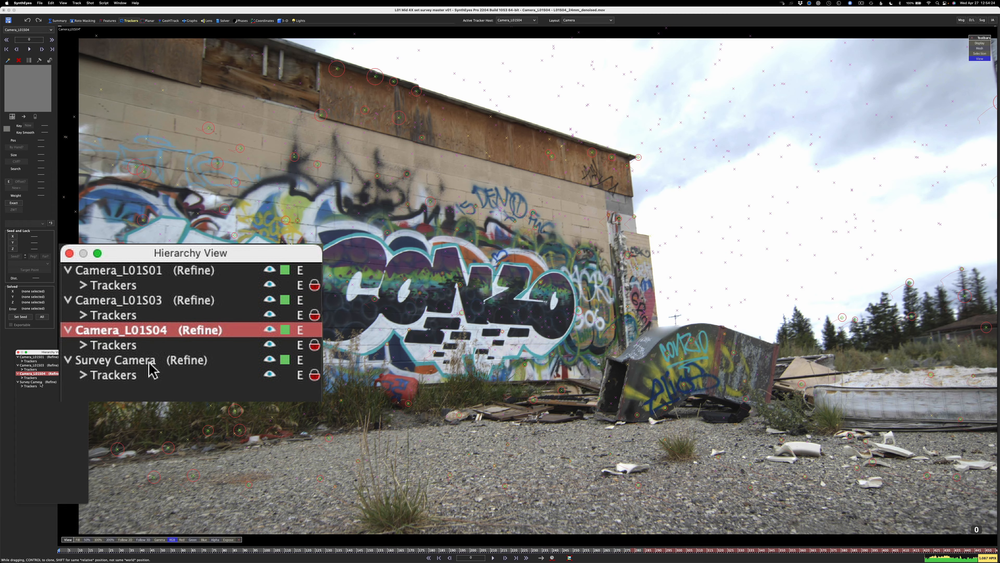
Make the Survey Camera active in the hierarchy and switch the viewport layout to Camera & Perspective
click(148, 360)
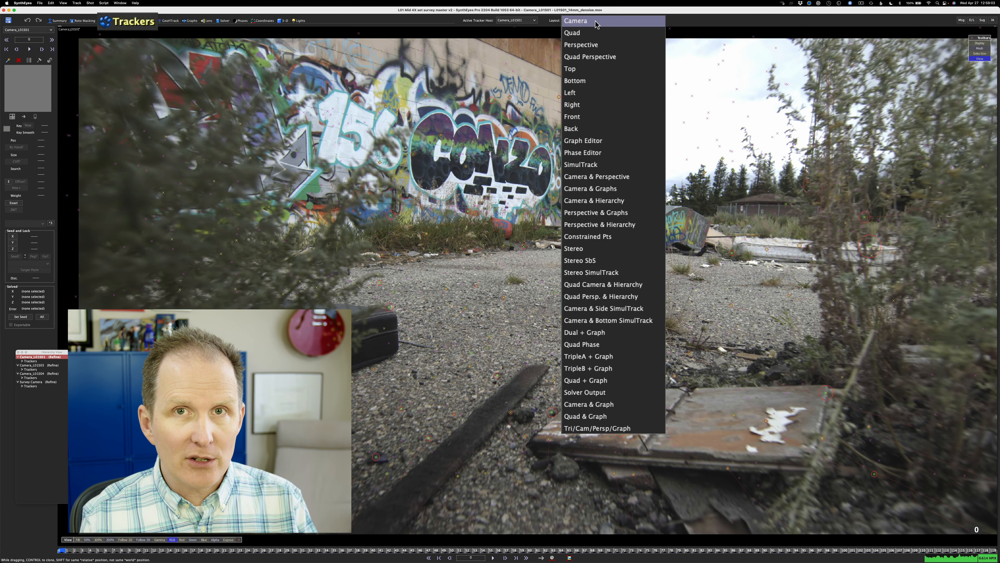
click(597, 177)
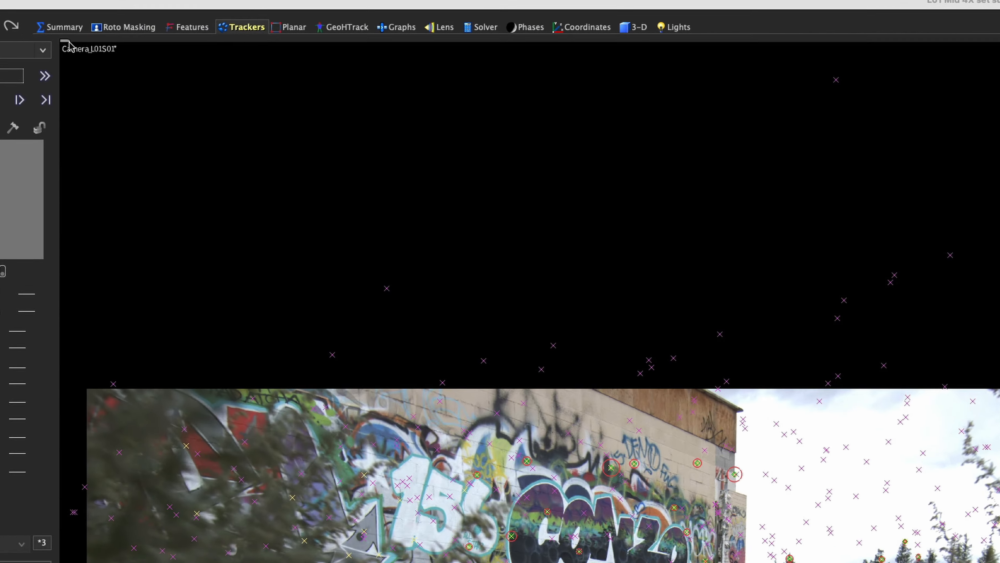
Keep the perspective view locked to the Survey Camera while another camera is shown in the camera view
click(60, 28)
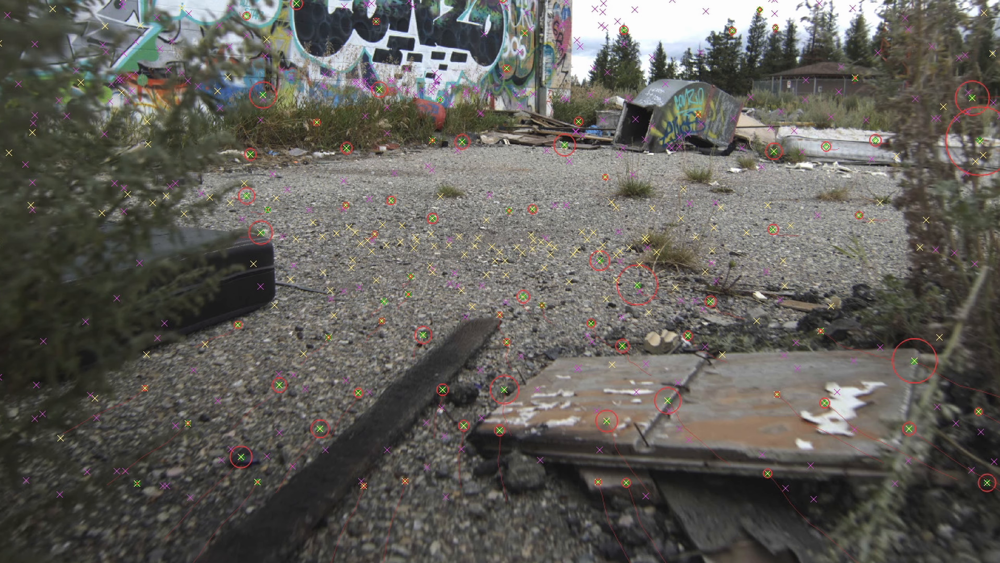
right_click(451, 120)
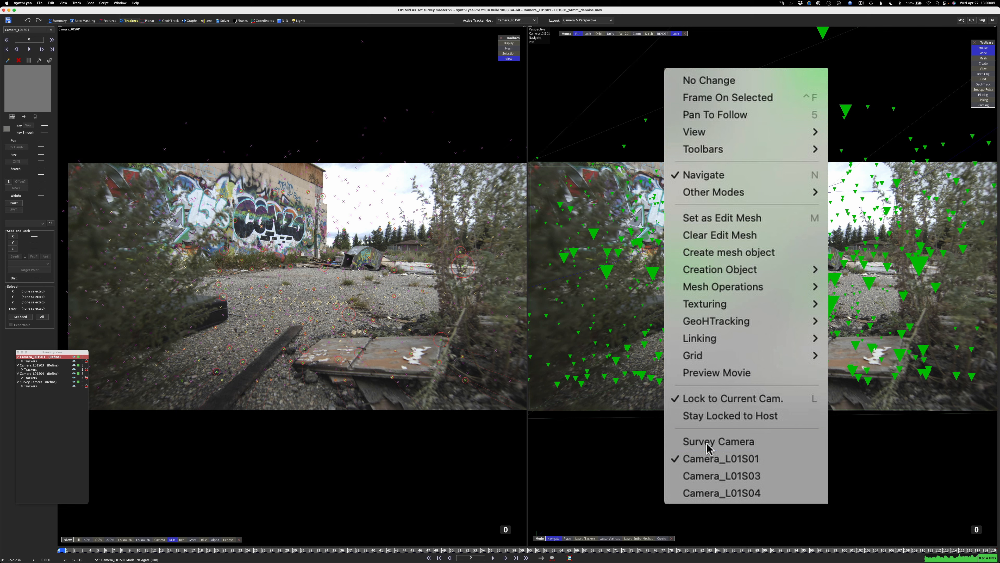
click(707, 442)
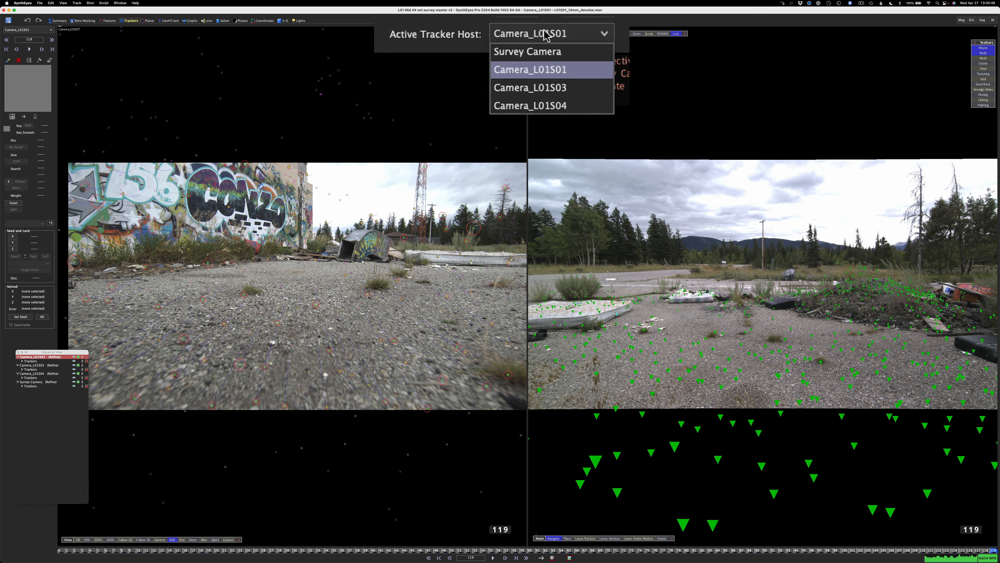
Set the active tracker host to Survey Camera and go to frame 774 of the survey shot
click(545, 52)
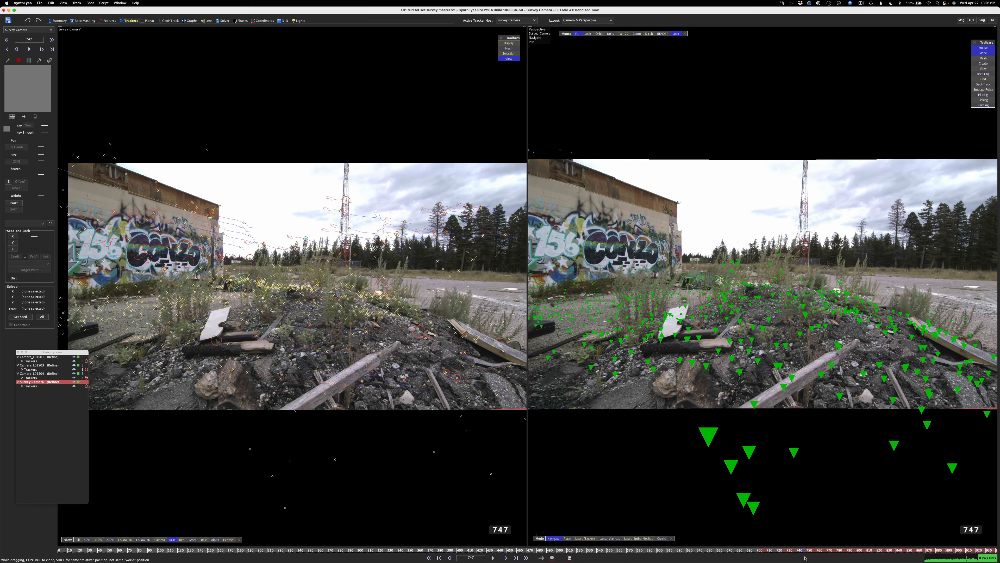
drag(804, 558, 833, 557)
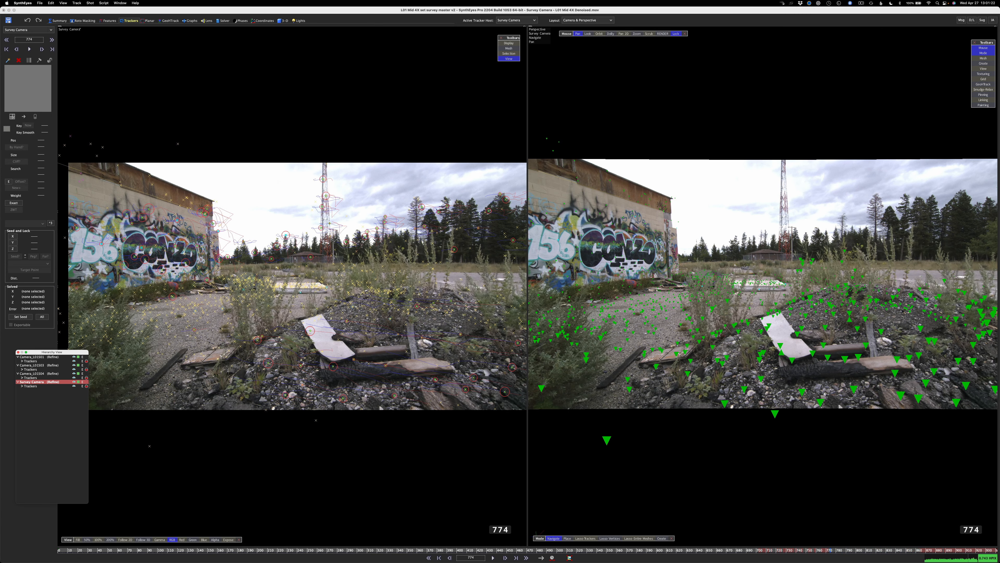
Display the View toolbar in the perspective view and freeze the view on frame 774
click(983, 69)
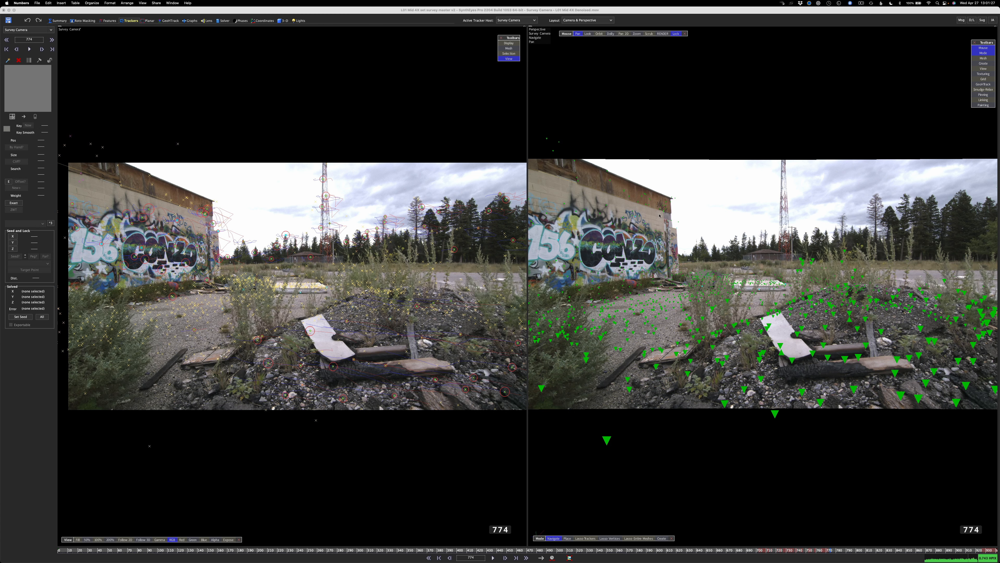
right_click(707, 228)
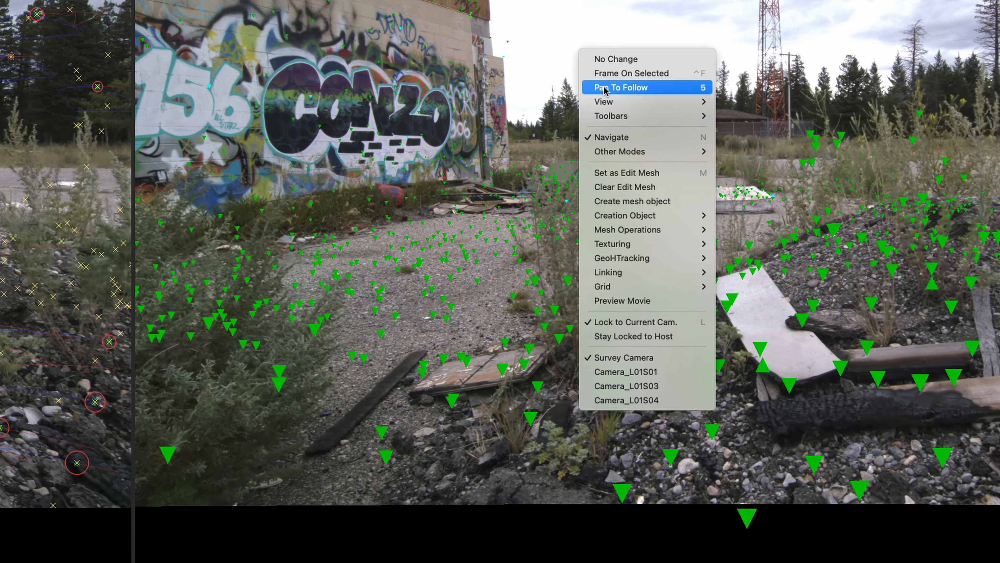
mouse_move(614, 101)
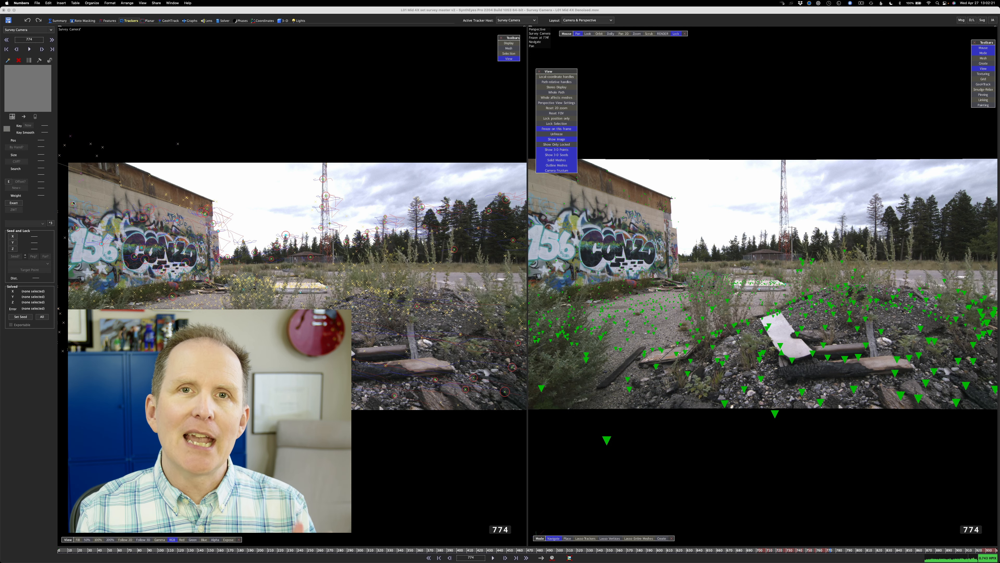
Make Camera_L01S01 the active camera in the Hierarchy View
click(27, 361)
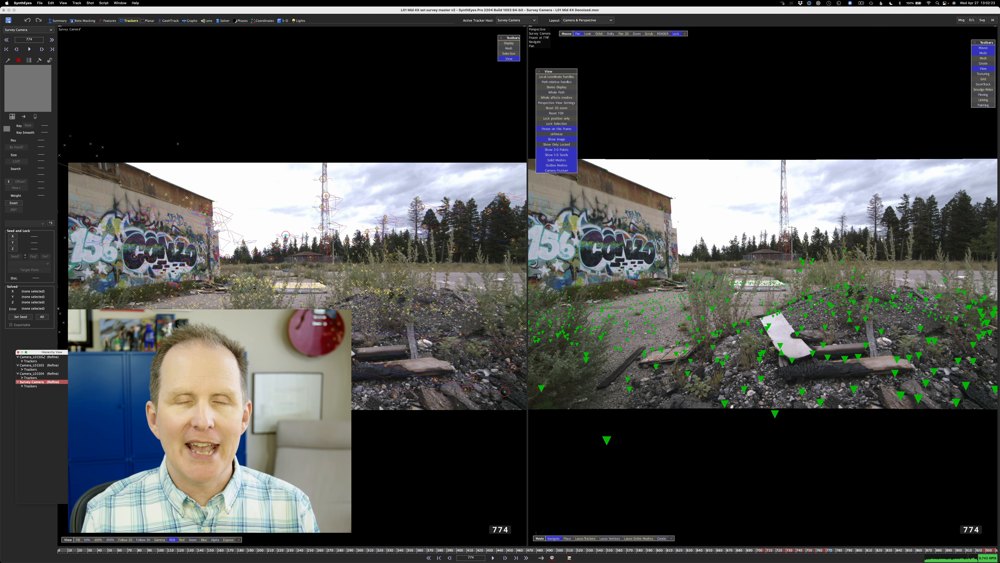
click(39, 358)
click(40, 357)
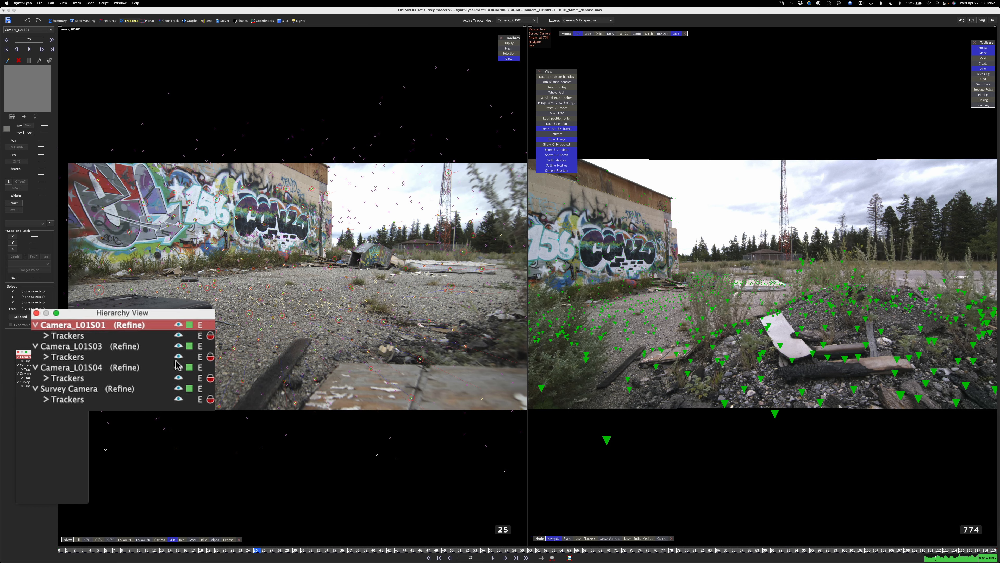
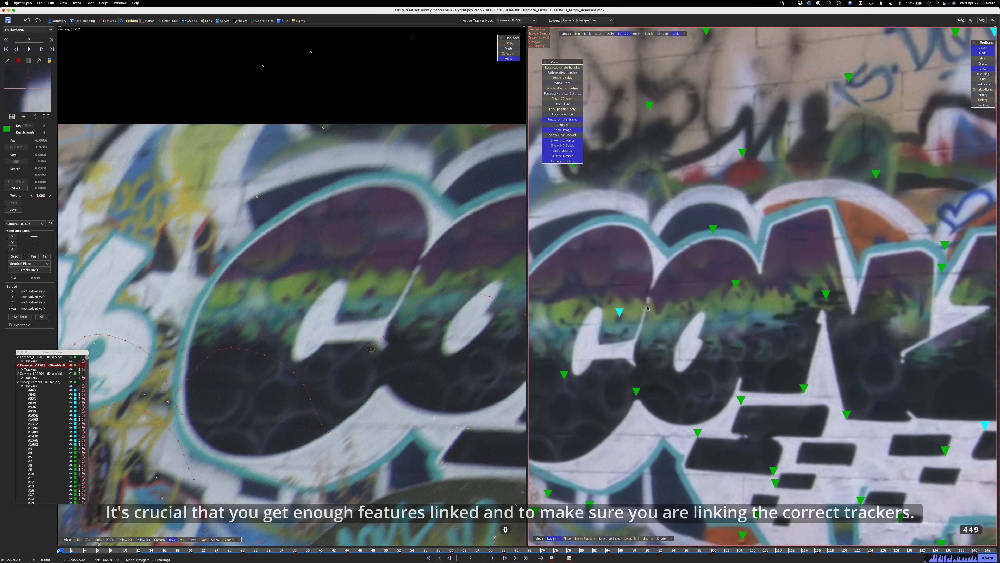
Track a feature in the green graffiti band in Camera_L01S03 and link it to the matching survey tracker visible on frame 449
scroll(618, 318, up, 8)
scroll(618, 318, down, 3)
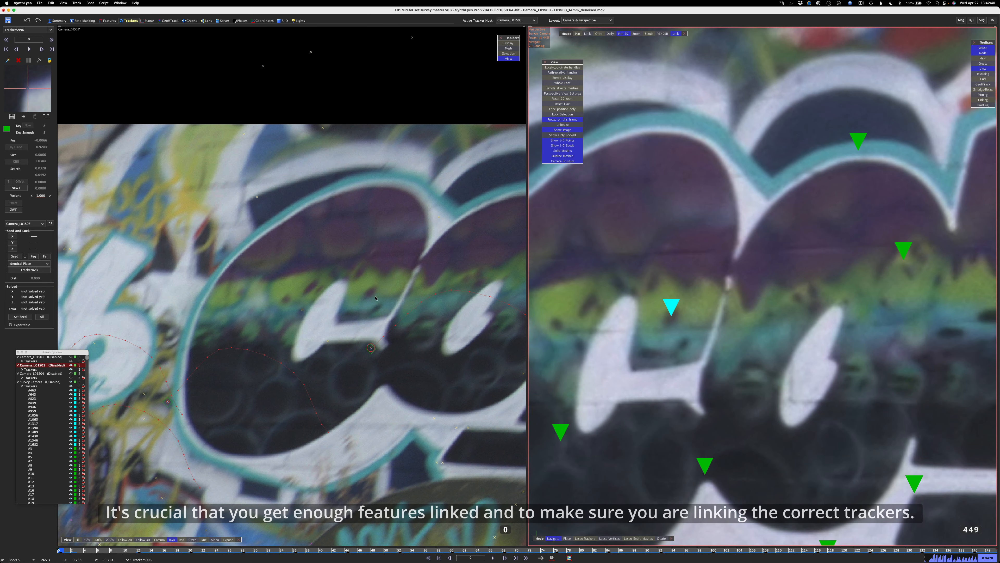
drag(370, 294, 369, 293)
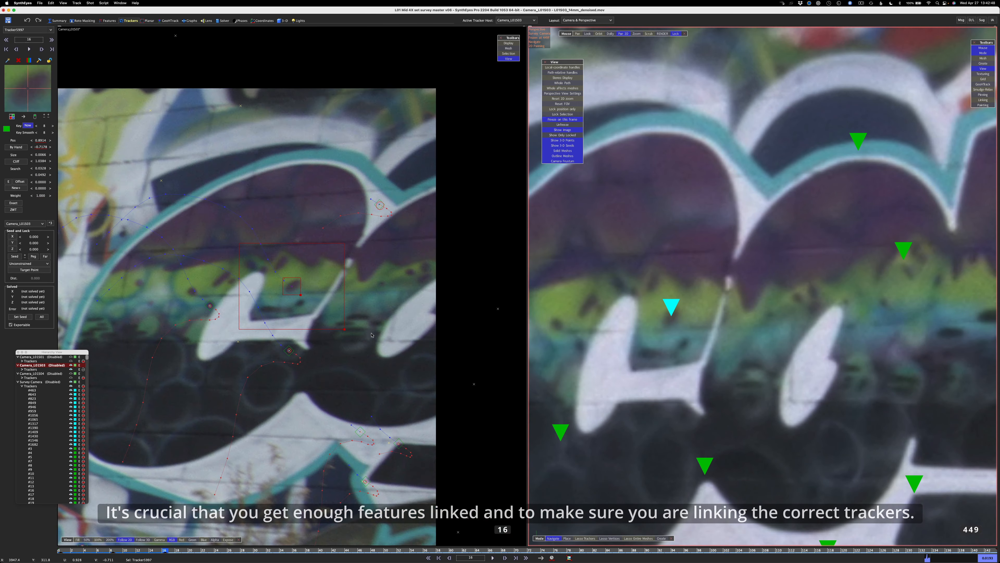
key(a)
key(a)
key(space)
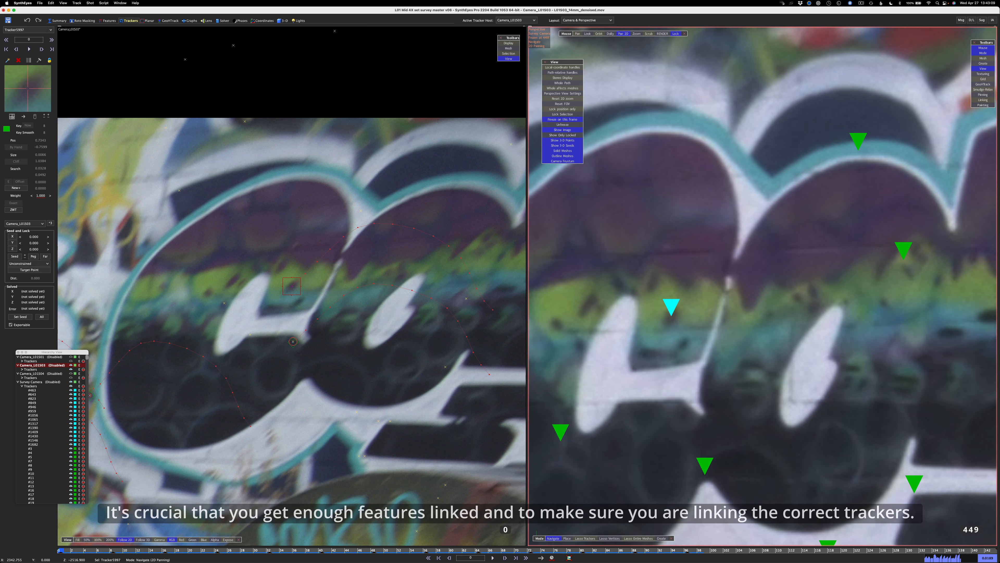
super+click(671, 306)
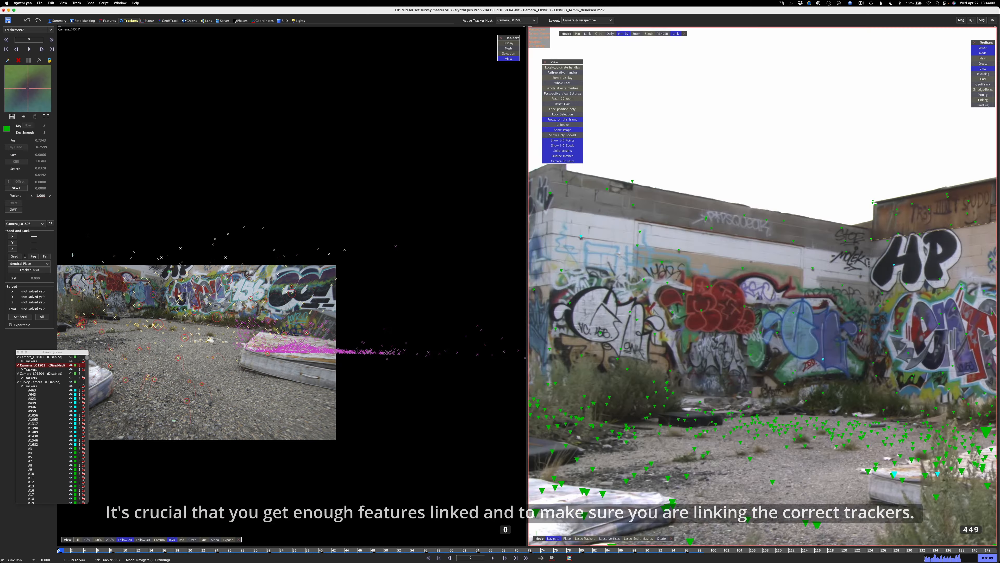
Change the tracker type for the purple graffiti highlight, track it through Camera_L01S03, and link it to the matching survey tracker
scroll(35, 107, down, 16)
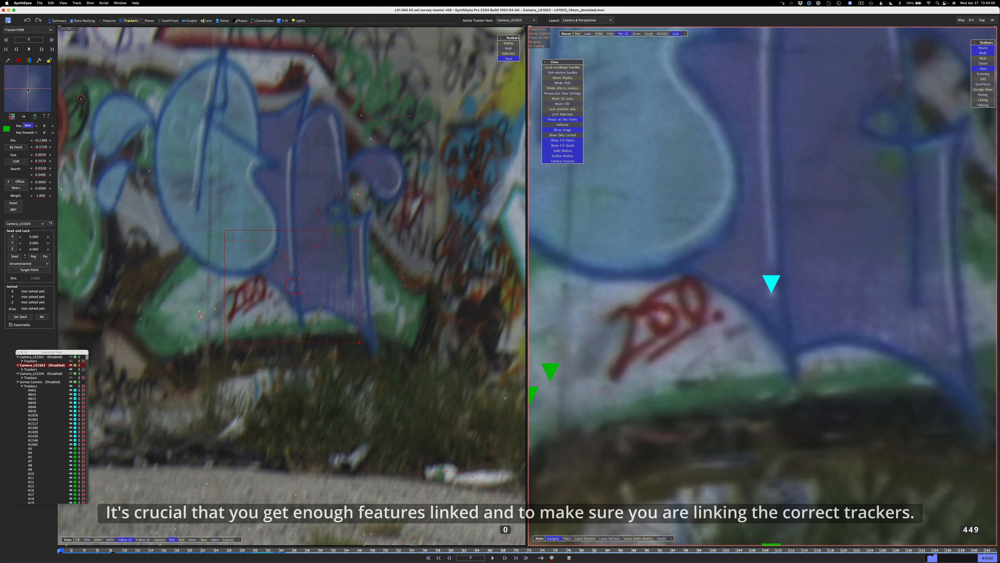
click(11, 117)
scroll(33, 91, down, 20)
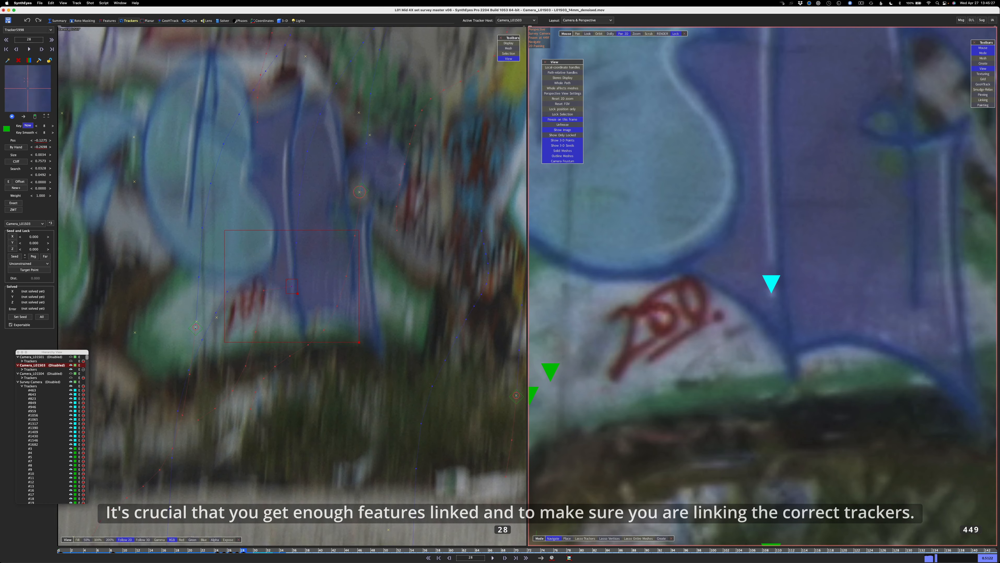
scroll(34, 91, down, 10)
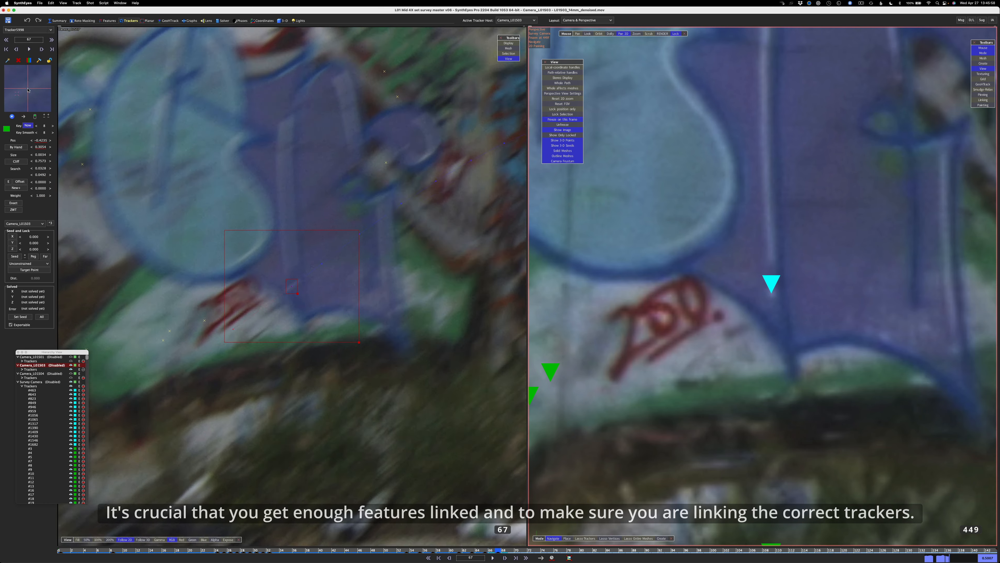
scroll(29, 91, up, 20)
scroll(291, 286, up, 6)
scroll(27, 90, down, 20)
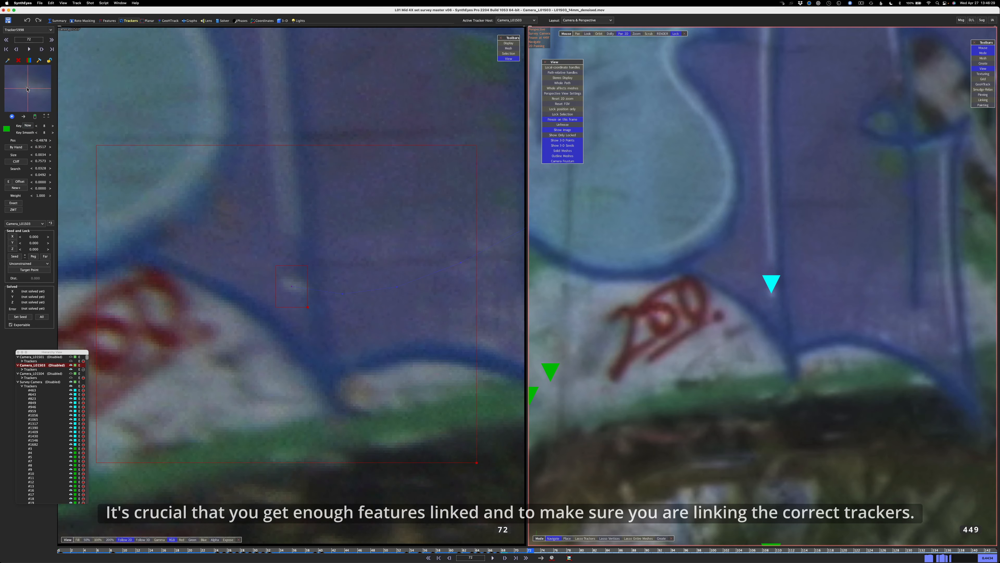
scroll(28, 90, up, 6)
scroll(27, 90, down, 20)
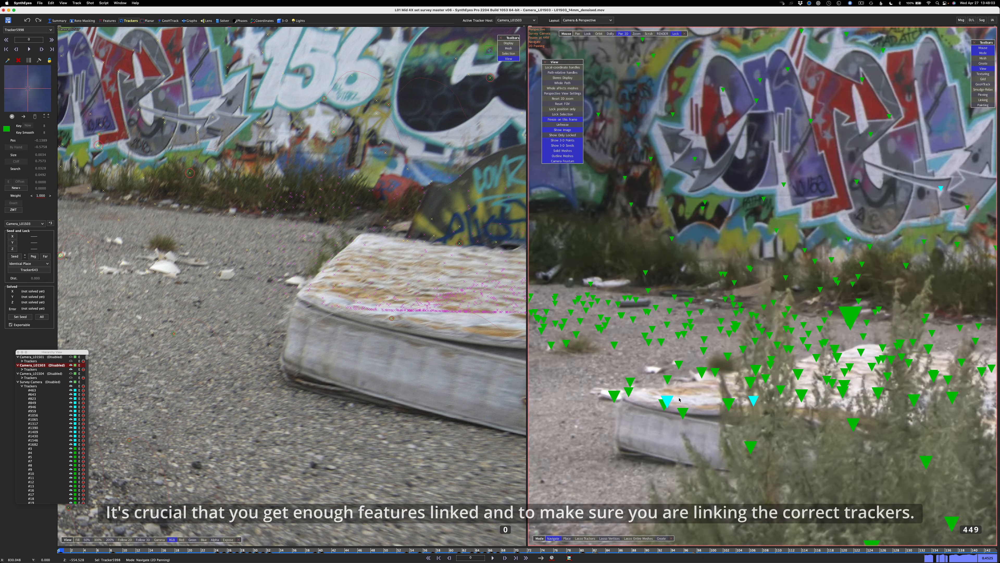
scroll(695, 405, up, 5)
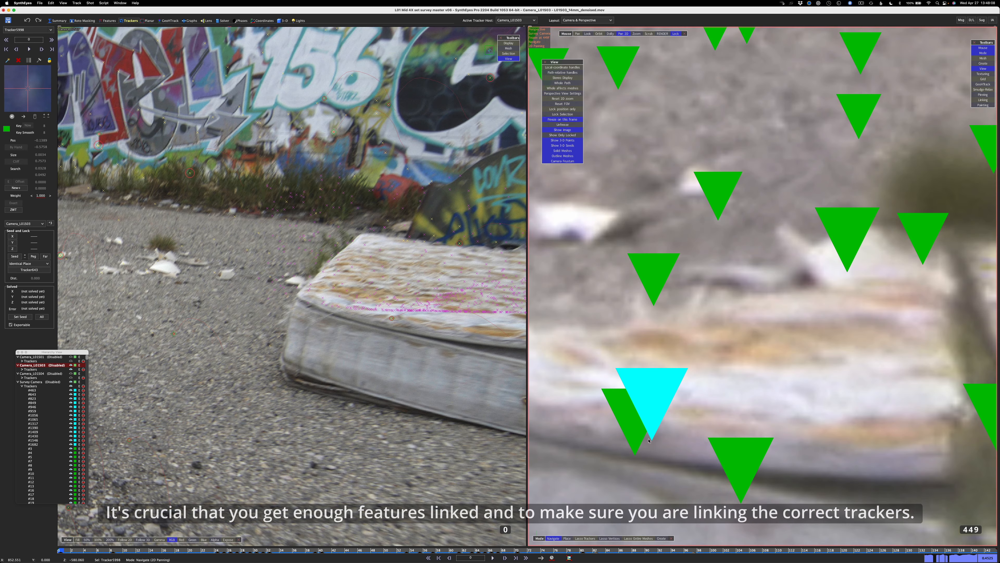
Place a tracker on the white tag on the mattress's side in Camera_L01S03 and fine-tune its position
scroll(695, 404, down, 5)
scroll(695, 405, up, 2)
scroll(685, 421, up, 4)
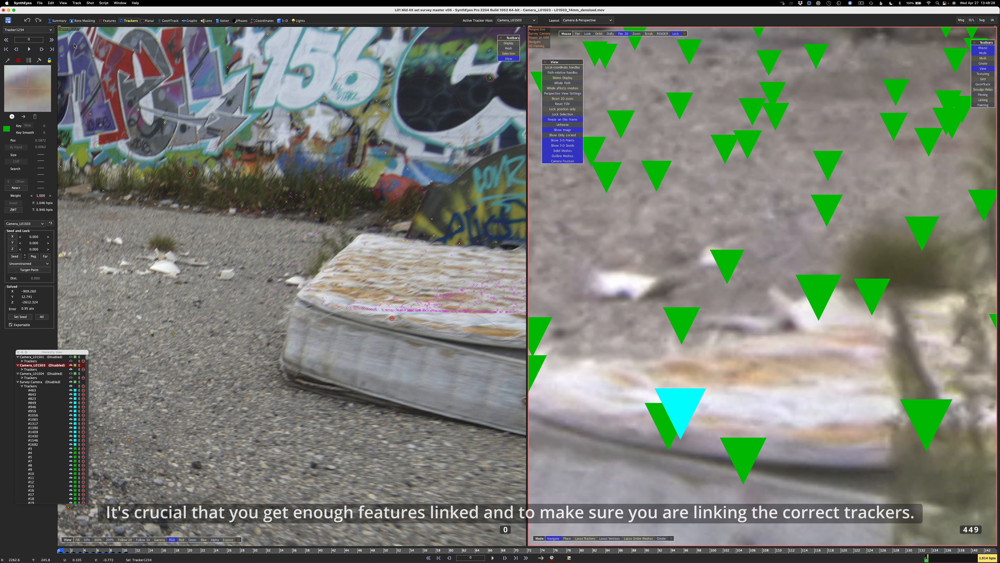
click(51, 3)
click(67, 136)
drag(475, 279, 451, 279)
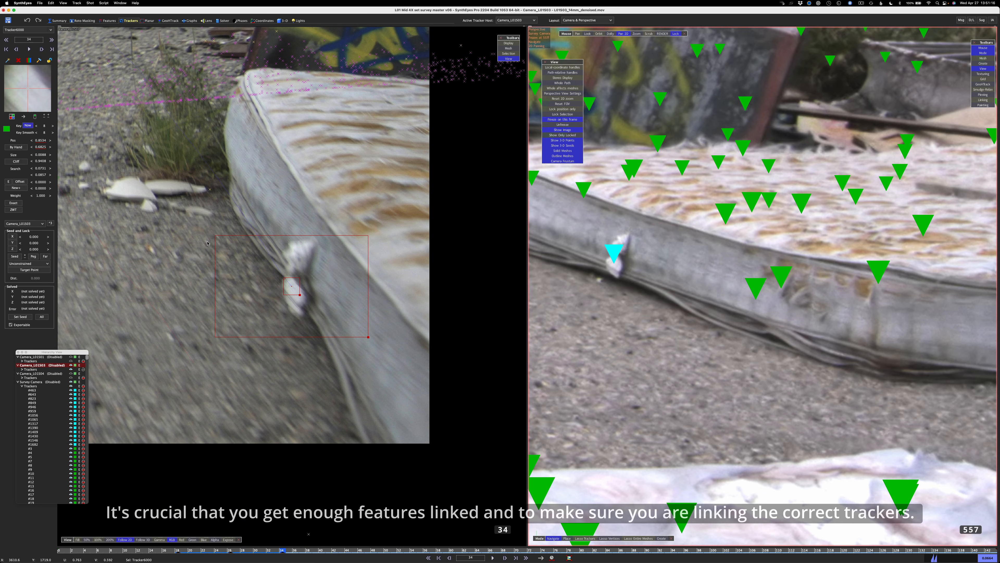
drag(36, 93, 44, 104)
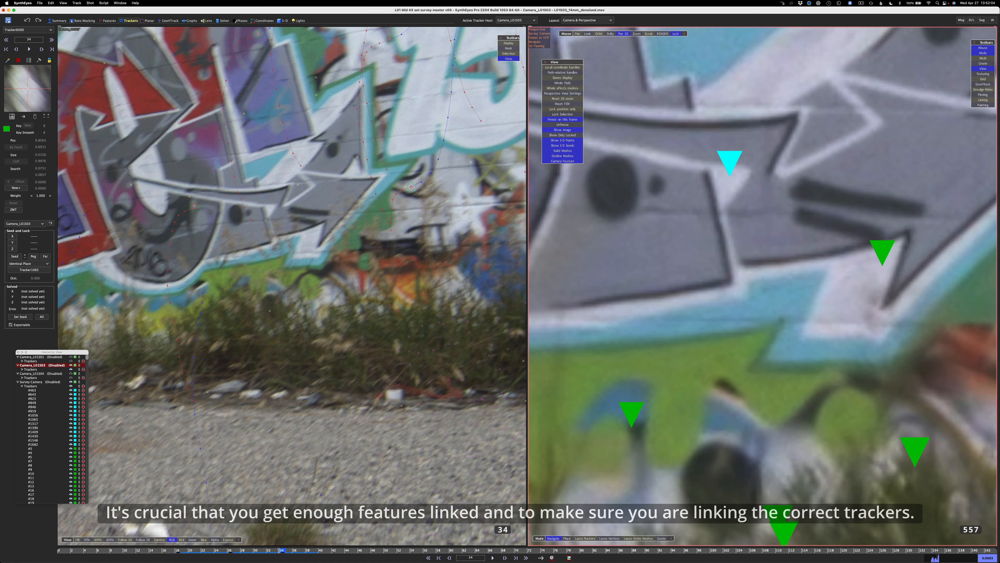
Track the corner in the grey graffiti arrow through Camera_L01S03, matching the selected survey tracker, and play the shot to check it
text(4)
key(Return)
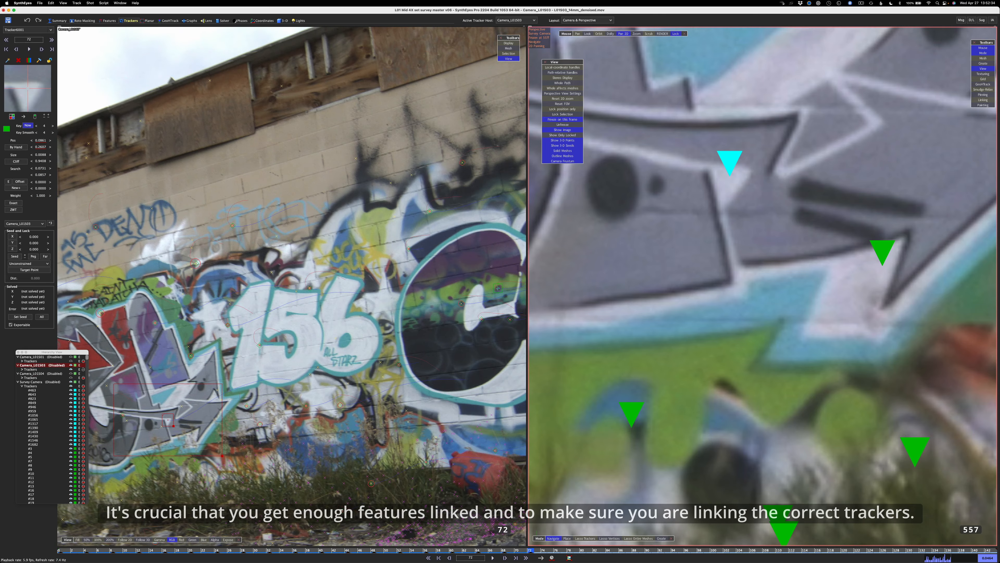
scroll(27, 90, up, 20)
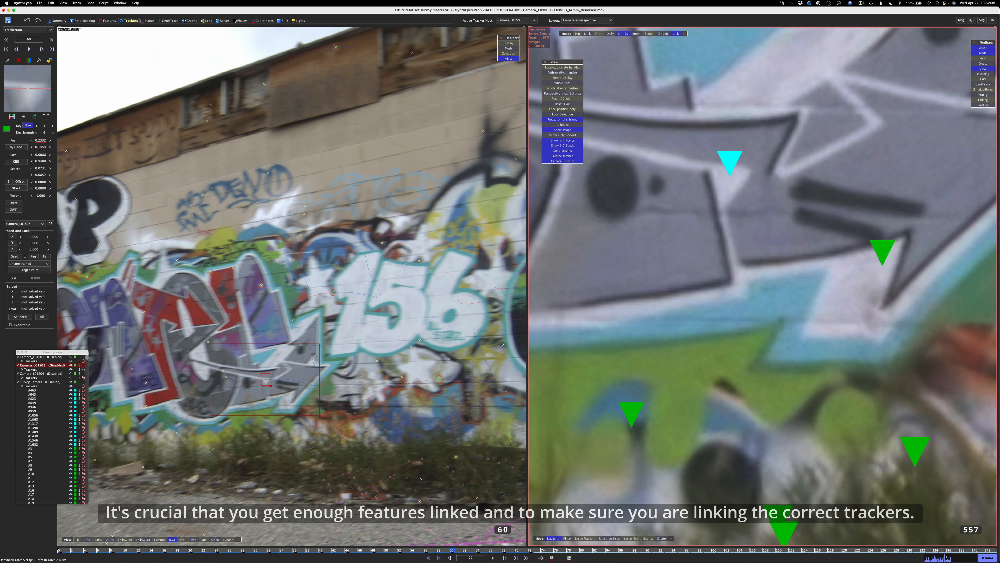
key(space)
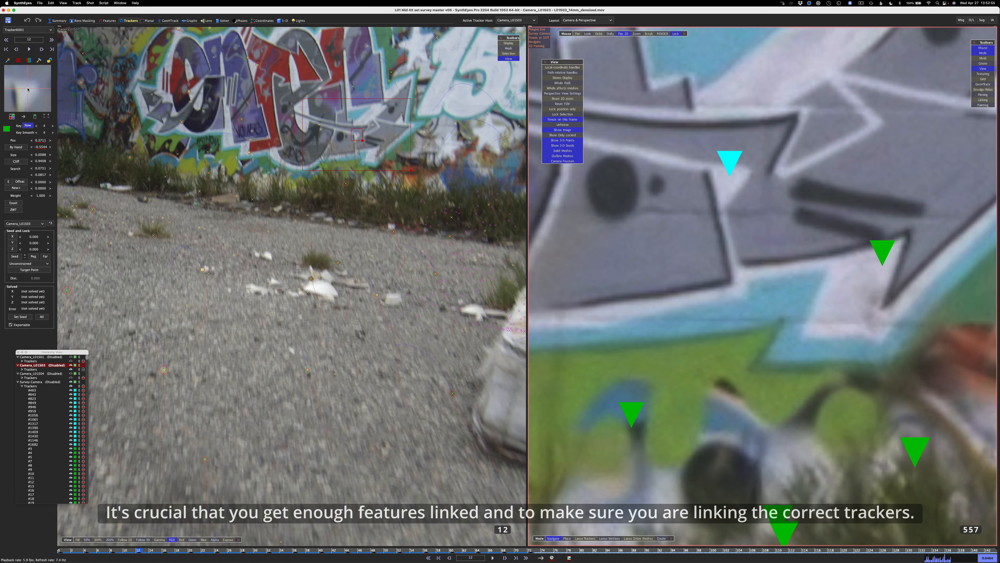
key(space)
key(5)
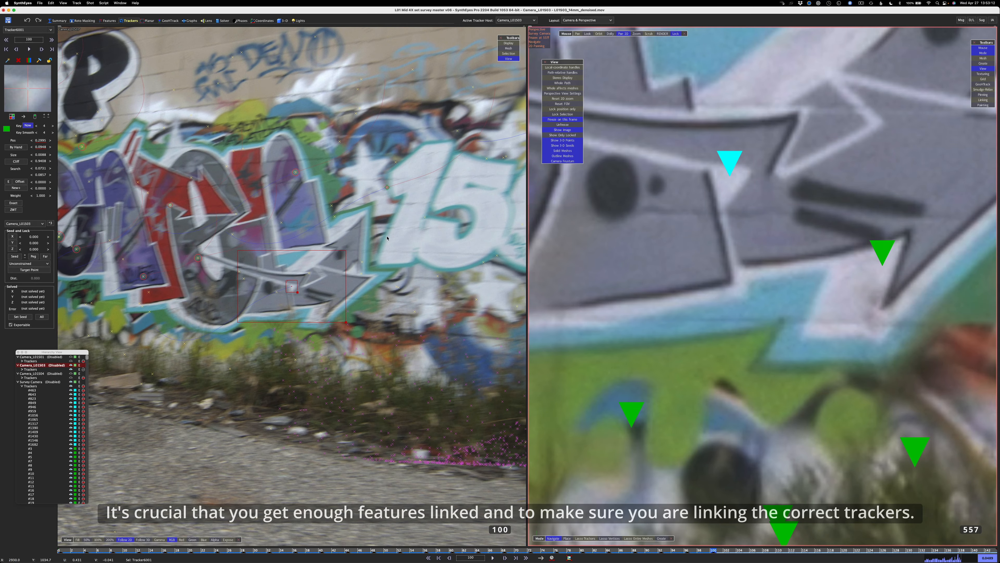
scroll(27, 90, down, 20)
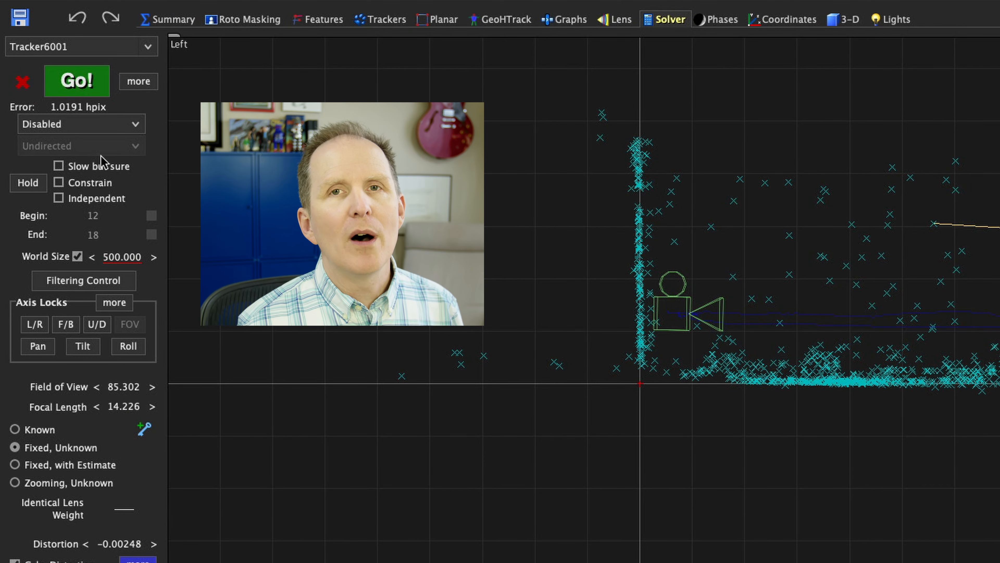
Solve Camera_L01S03 with the solving mode set to Indirectly and accept the solve
click(93, 125)
click(83, 212)
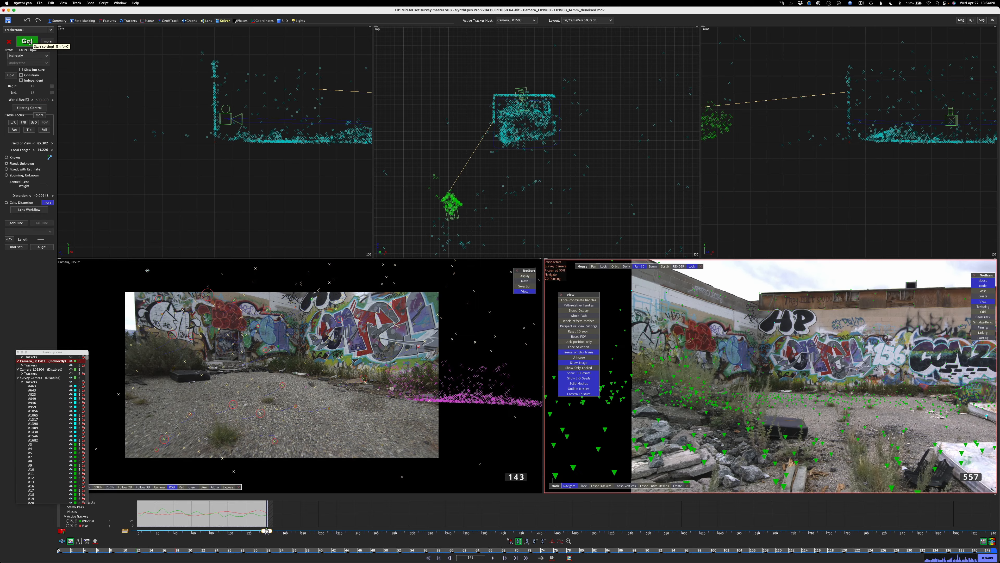
click(85, 82)
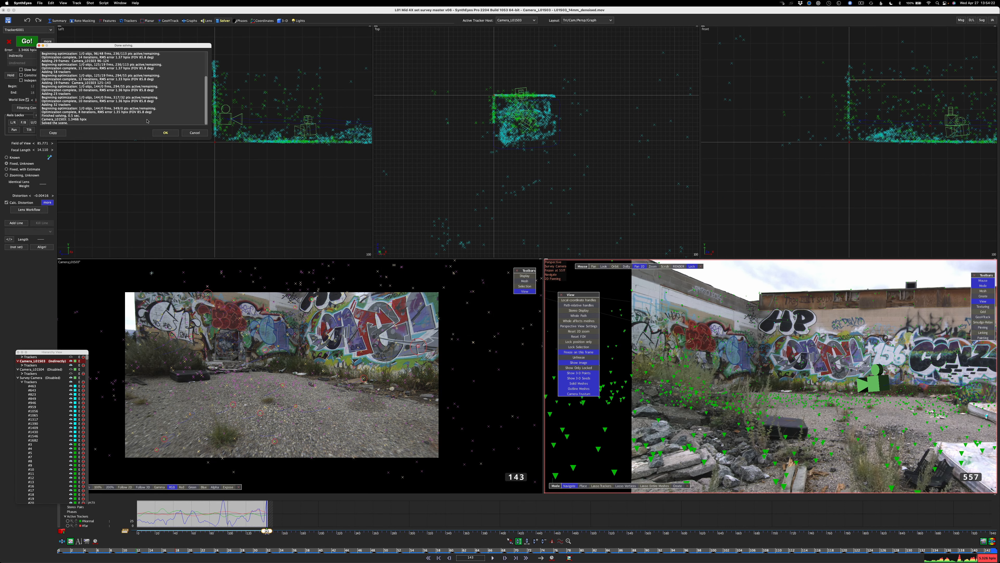
click(165, 133)
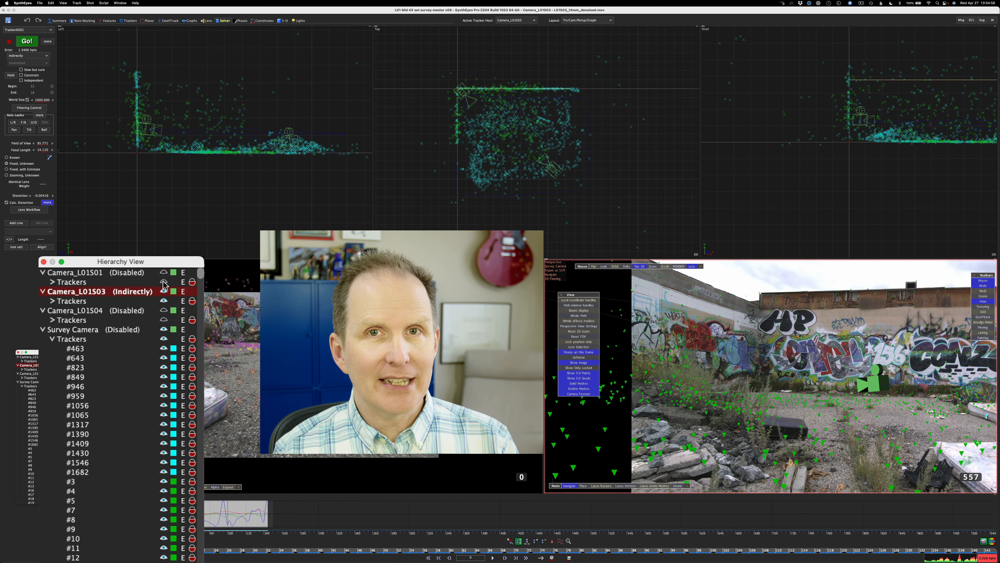
Make Camera_L01S01 visible and review the cameras' motion through the shot in a floating perspective window
click(164, 272)
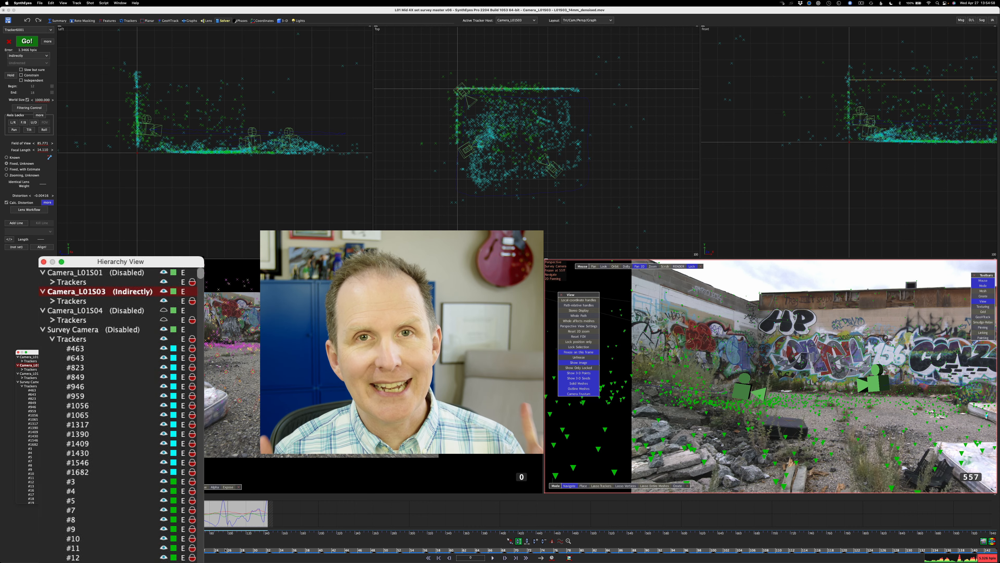
drag(60, 551, 519, 557)
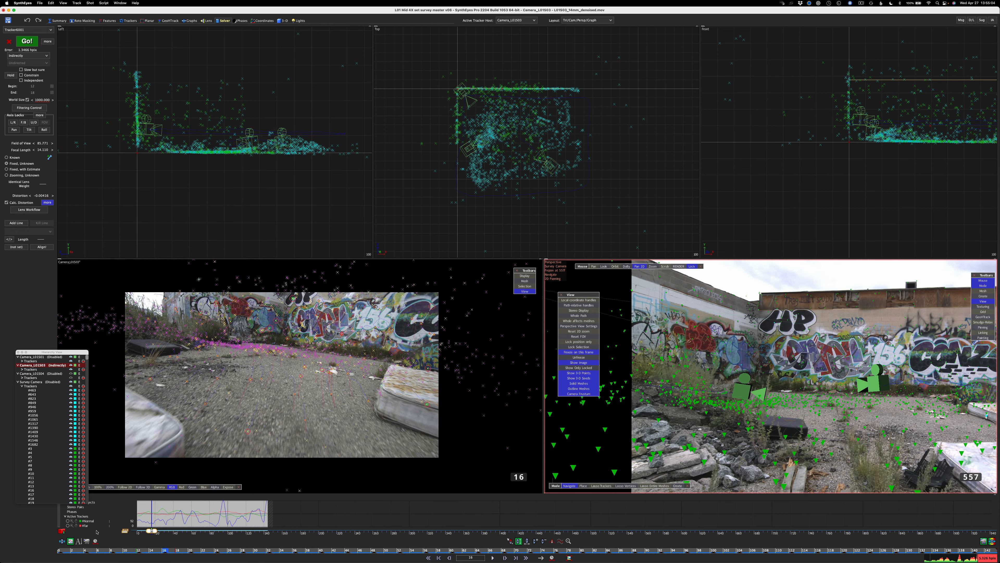
click(120, 3)
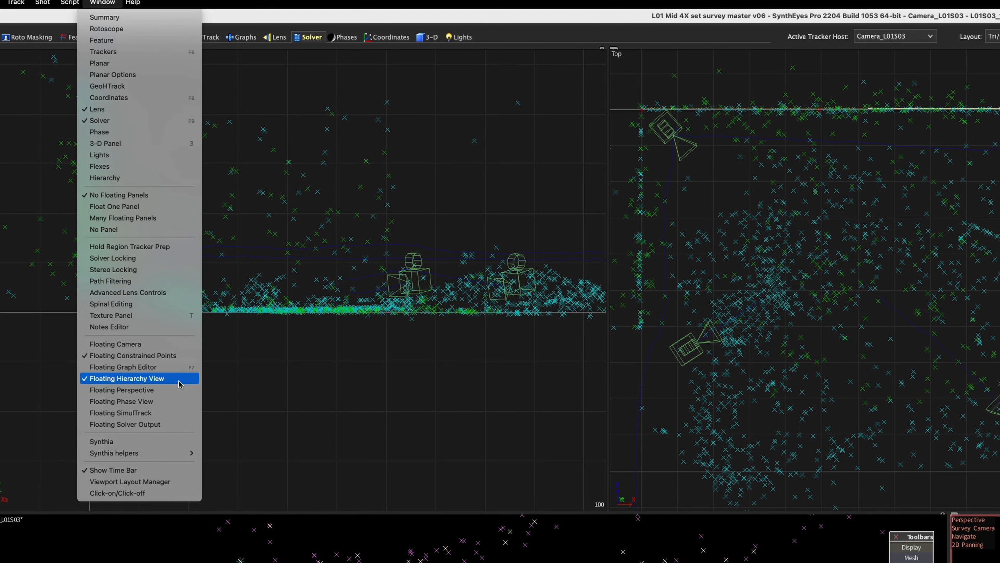
click(177, 389)
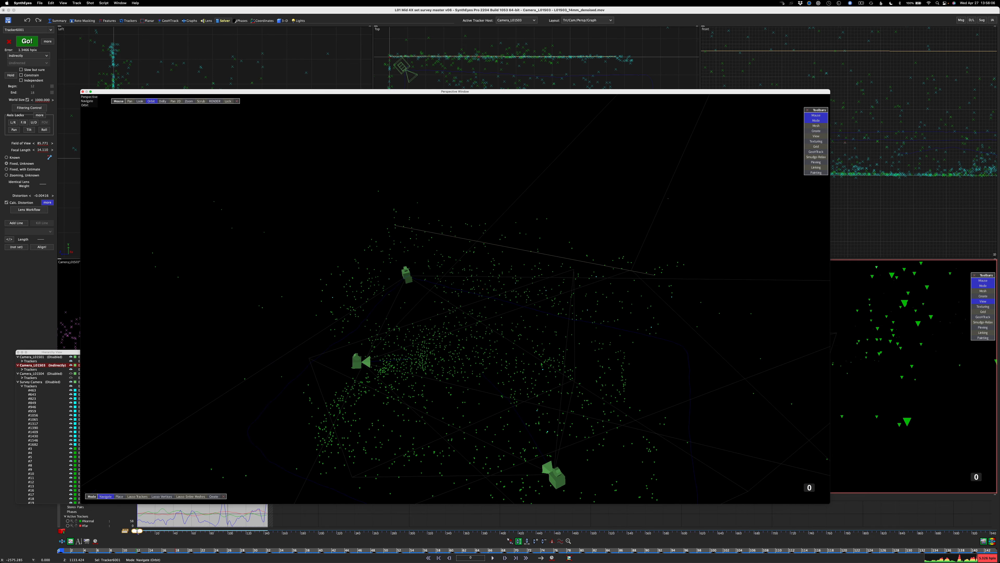
middle_drag(453, 315, 410, 272)
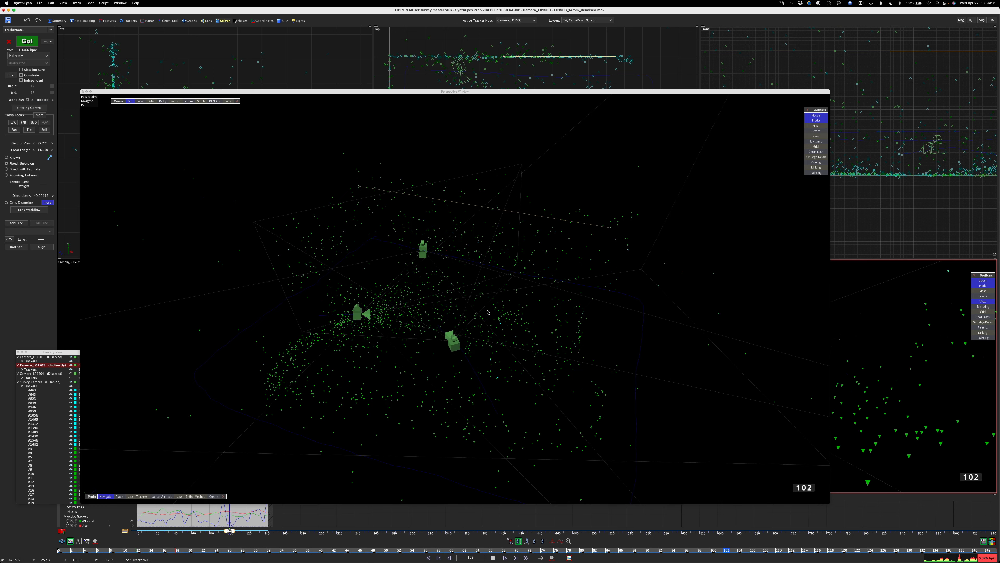
click(149, 103)
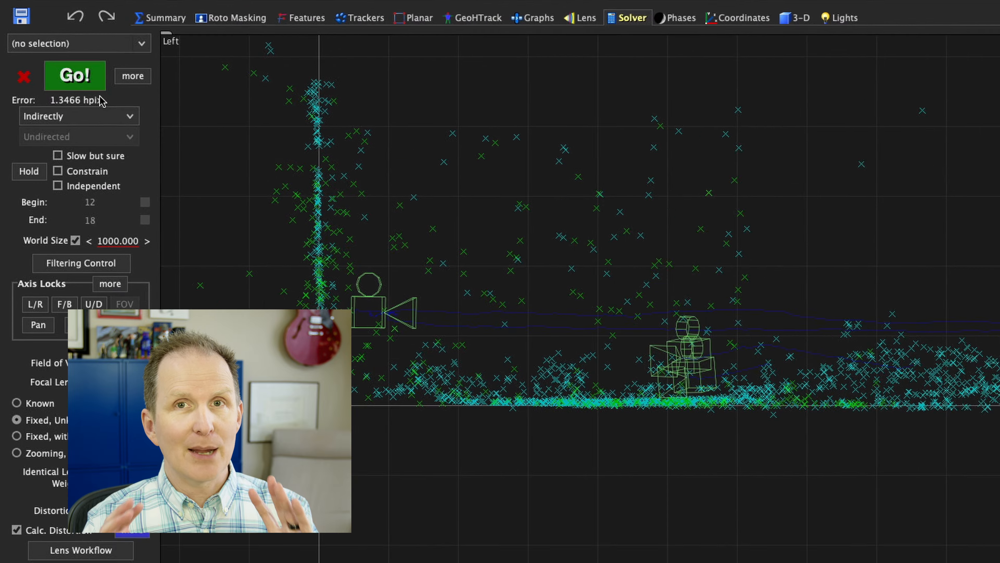
Set the solving mode of Camera_L01S03 to Disabled
click(36, 56)
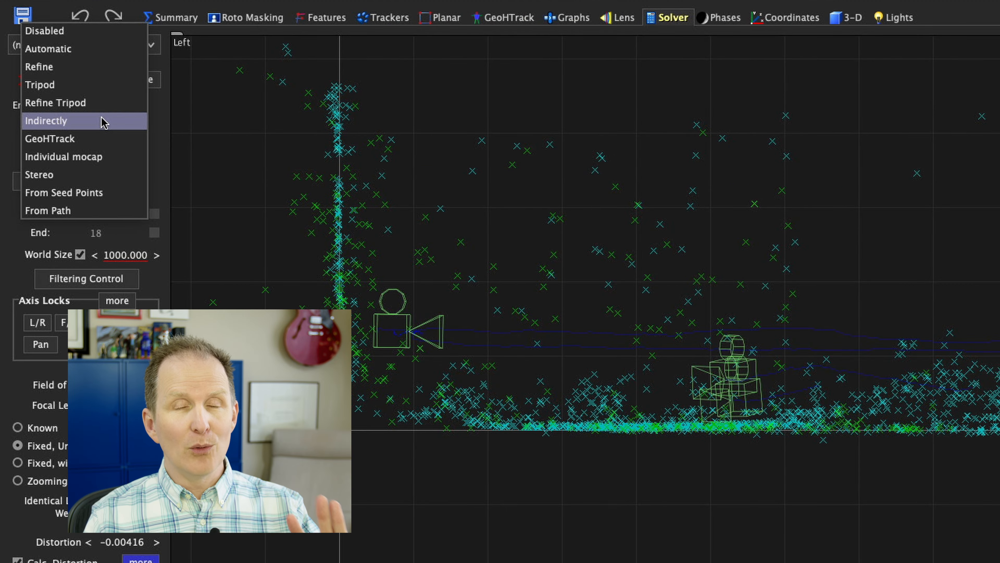
click(45, 30)
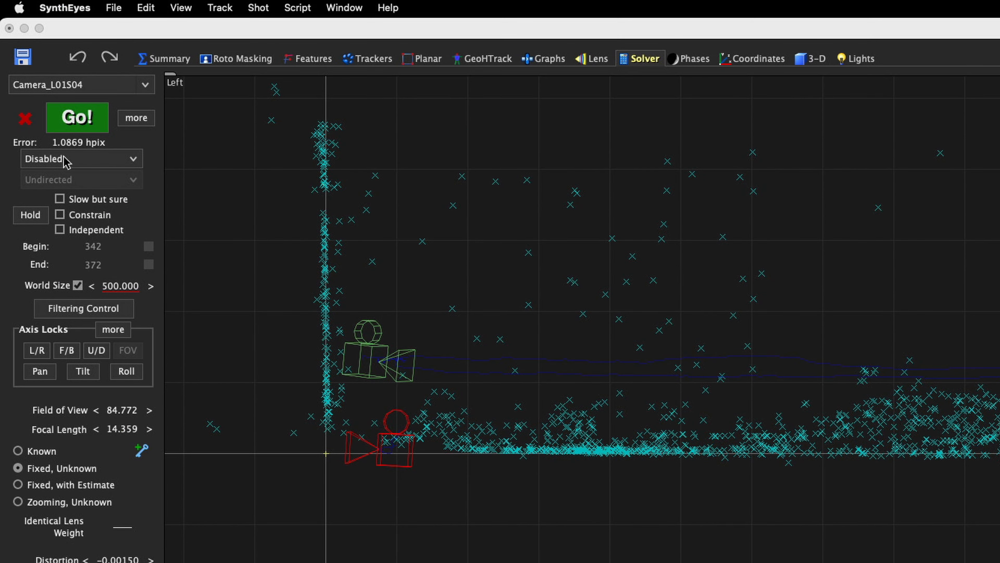
Solve Camera_L01S04 with the solving mode set to Indirectly, accept the solve, and scrub through the shot to check it
click(66, 160)
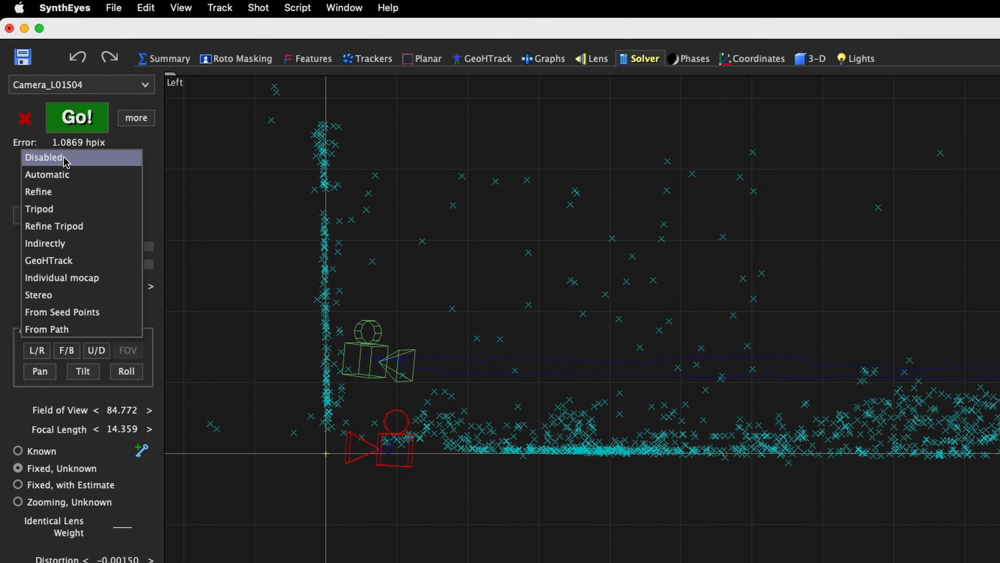
click(61, 245)
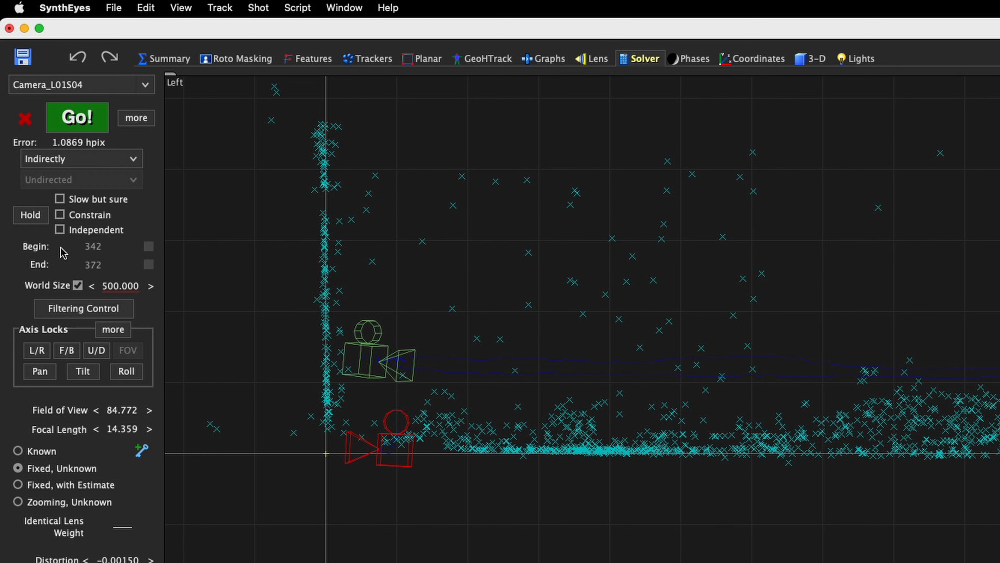
click(78, 118)
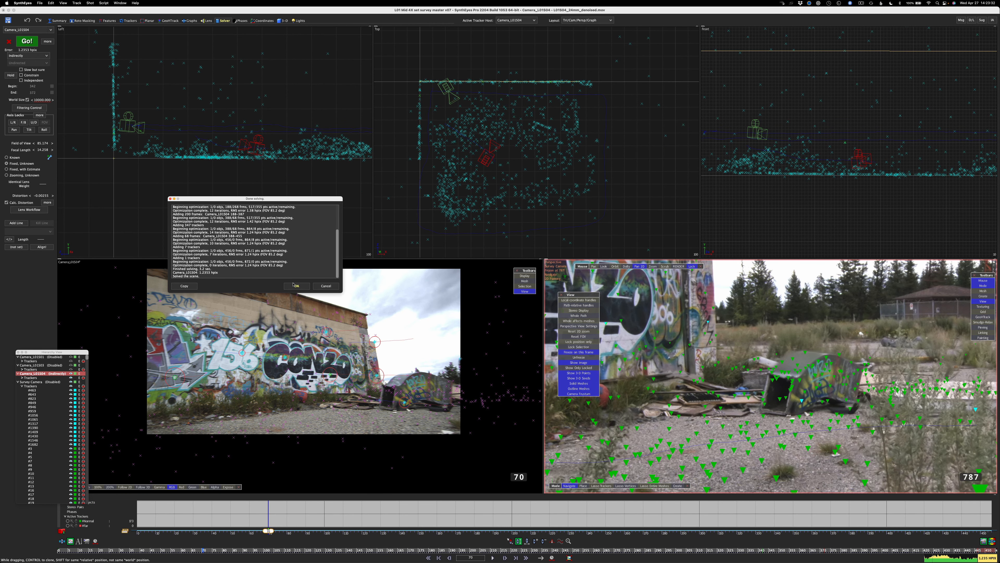
click(294, 284)
drag(99, 551, 999, 511)
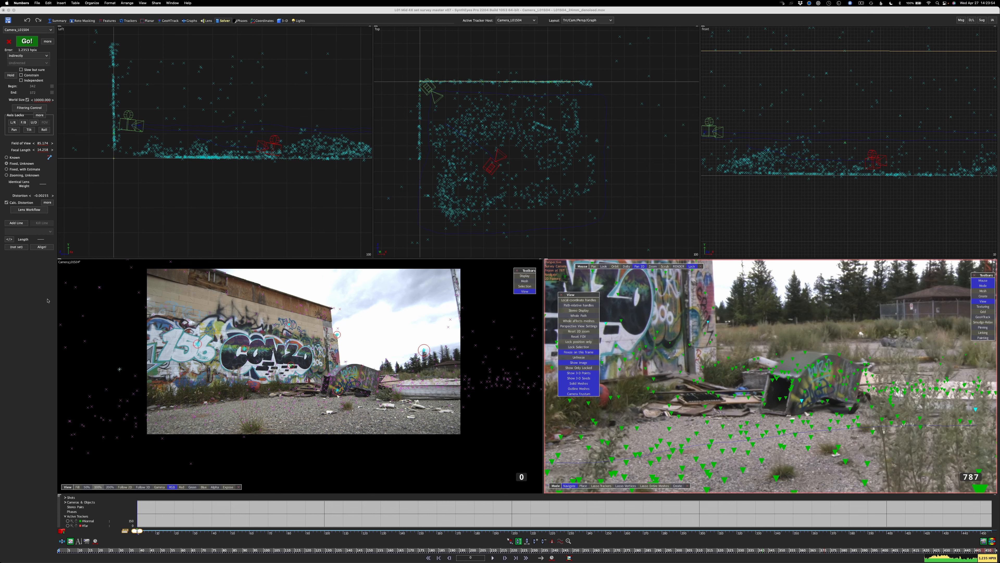
Open a floating hierarchy view and switch the 3-D room to the Quad Perspective layout
click(157, 229)
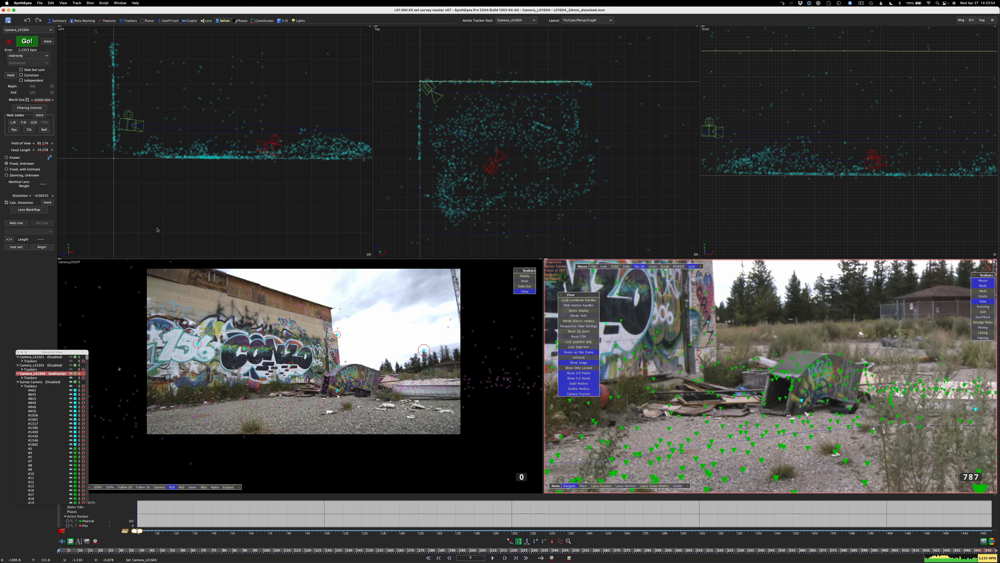
click(284, 21)
click(587, 20)
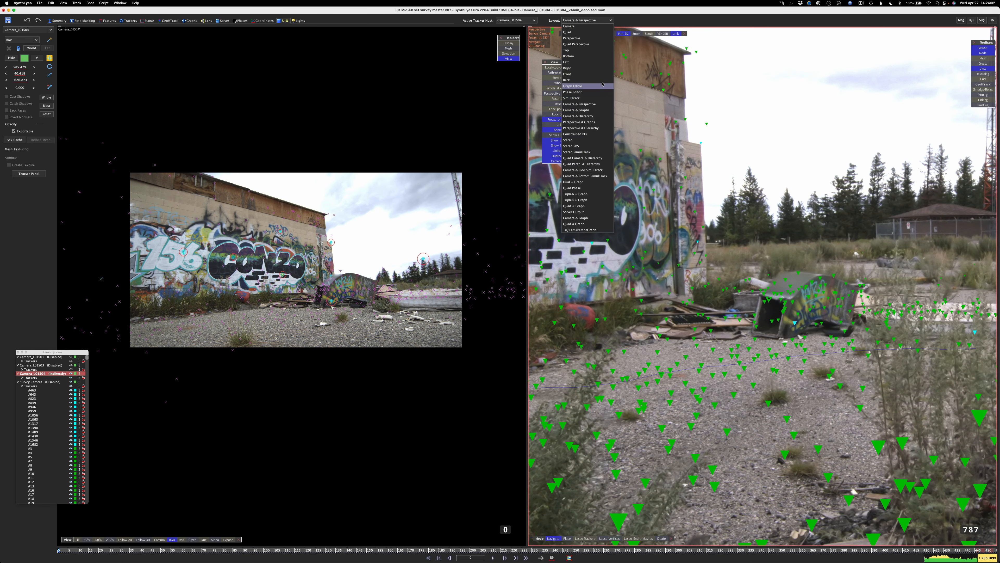
click(594, 44)
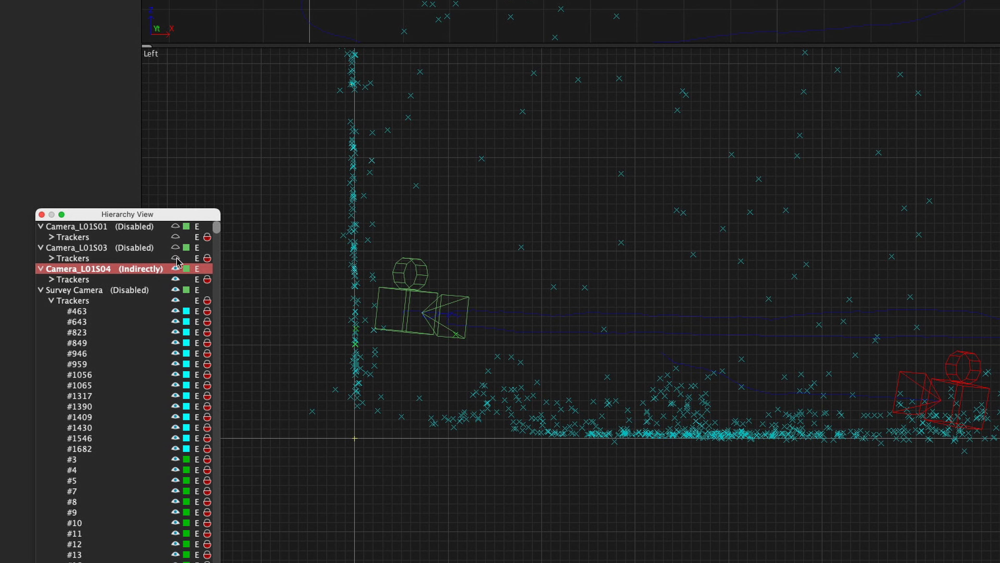
Make Camera_L01S01, Camera_L01S03 and their trackers visible in the hierarchy
click(175, 258)
click(176, 237)
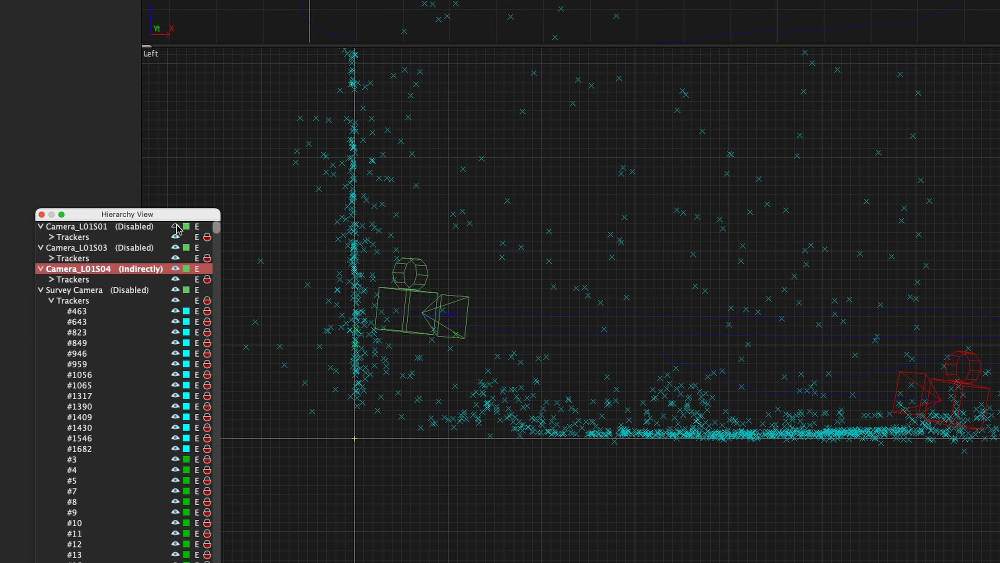
click(175, 226)
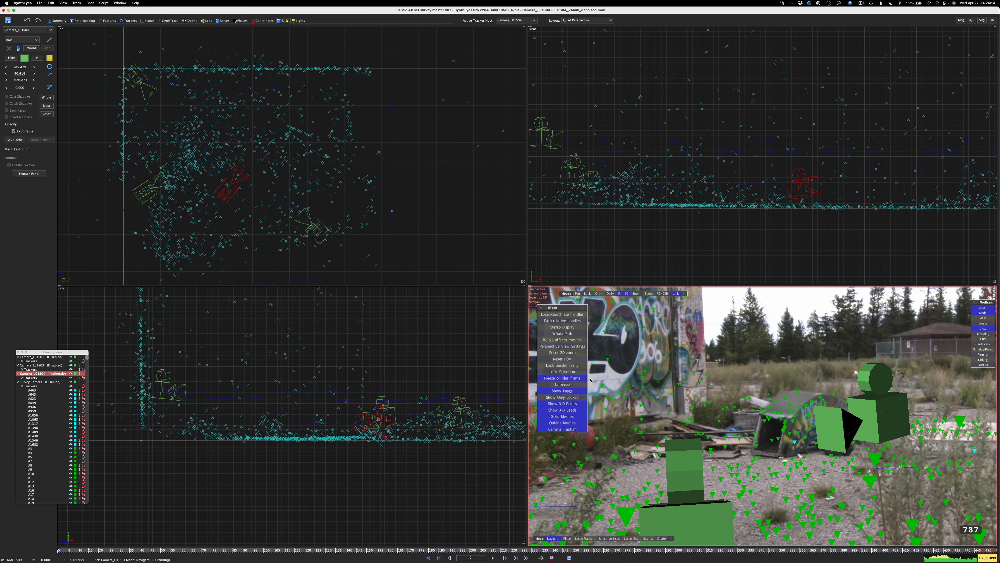
Unfreeze the perspective view and scrub through the shot to review all the cameras' motion together
click(575, 384)
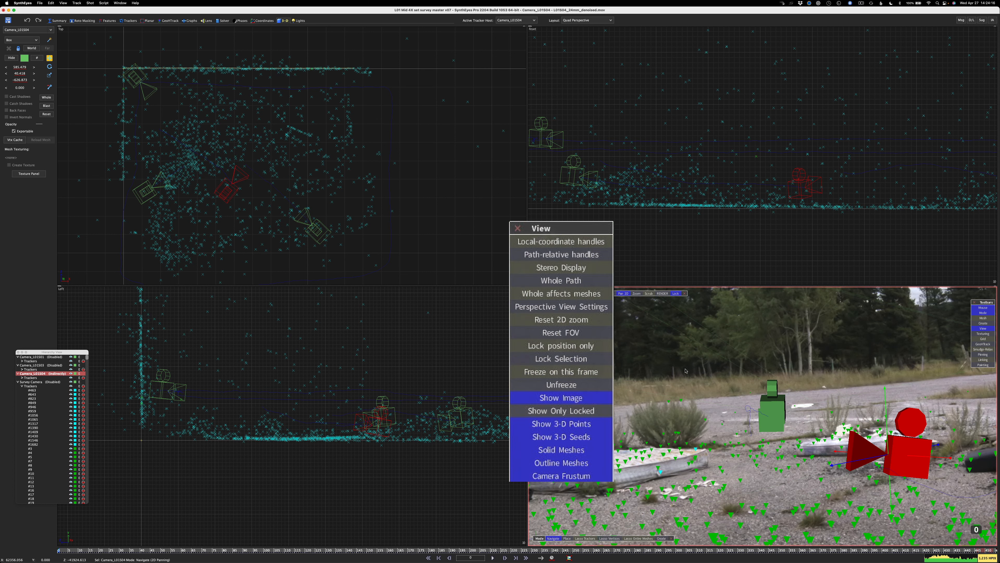
click(626, 293)
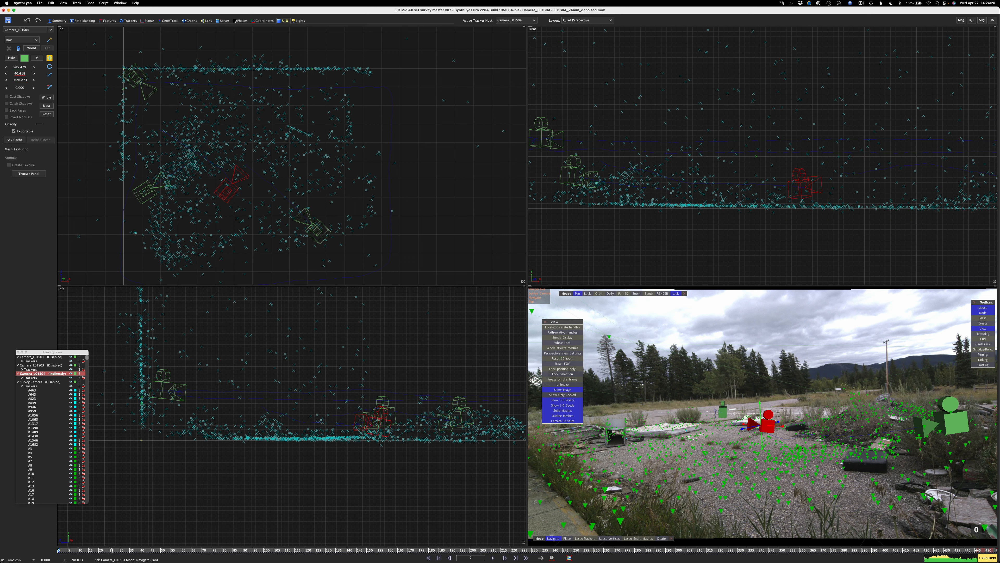
drag(112, 550, 131, 559)
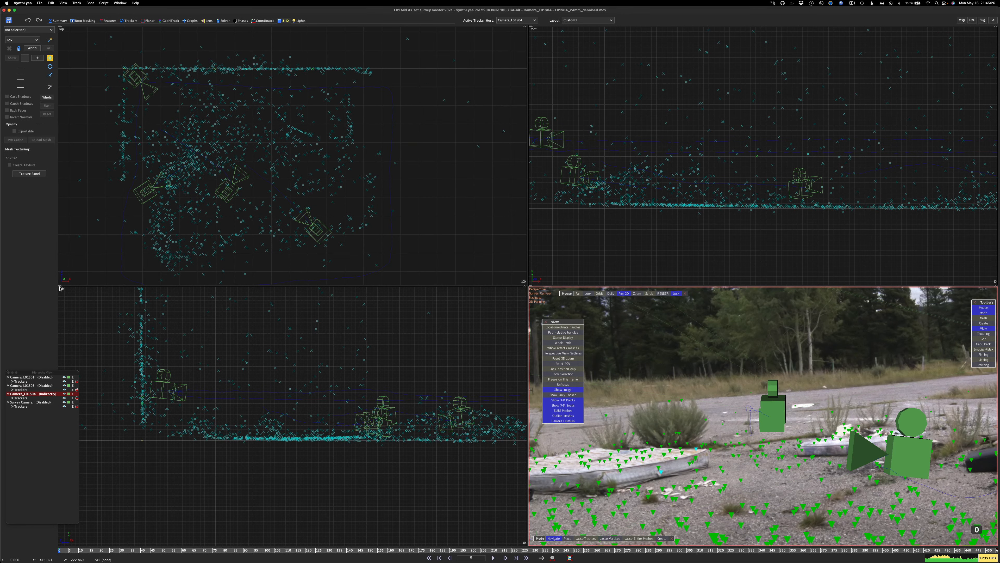
Replace the Left view with Perspective B and frame all the cameras and tracker points in it
click(60, 288)
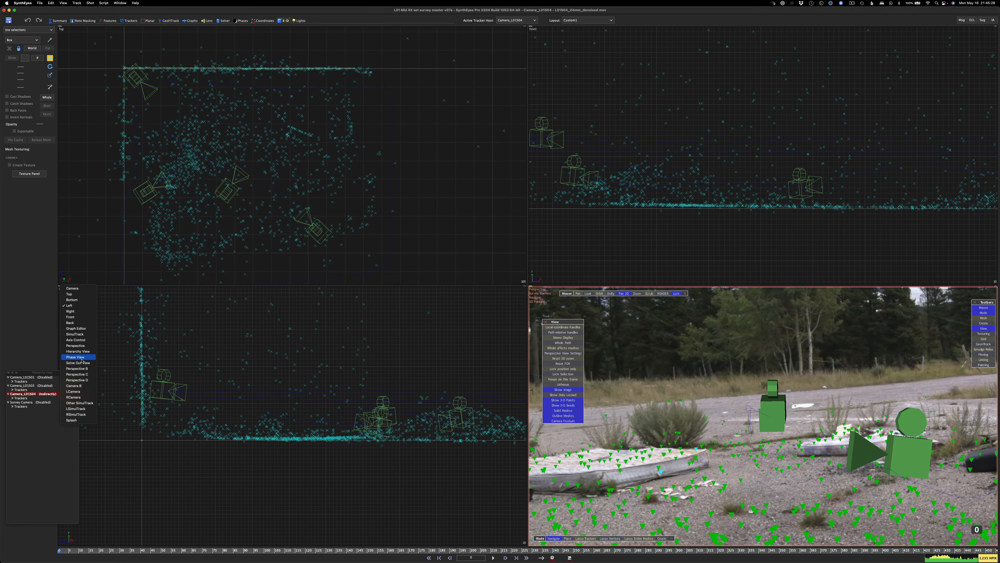
click(77, 368)
drag(247, 361, 220, 462)
scroll(220, 462, up, 4)
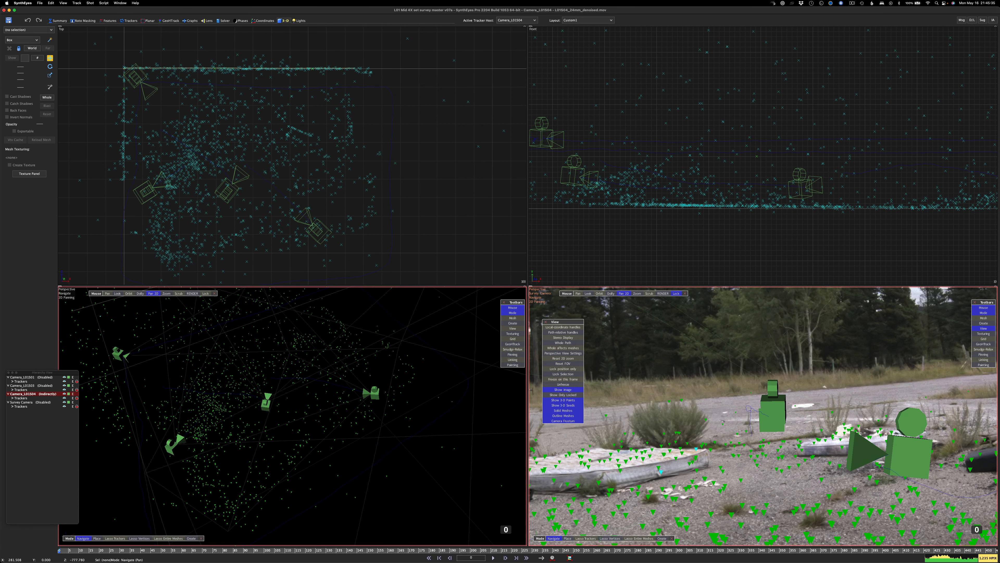
middle_drag(211, 428, 216, 454)
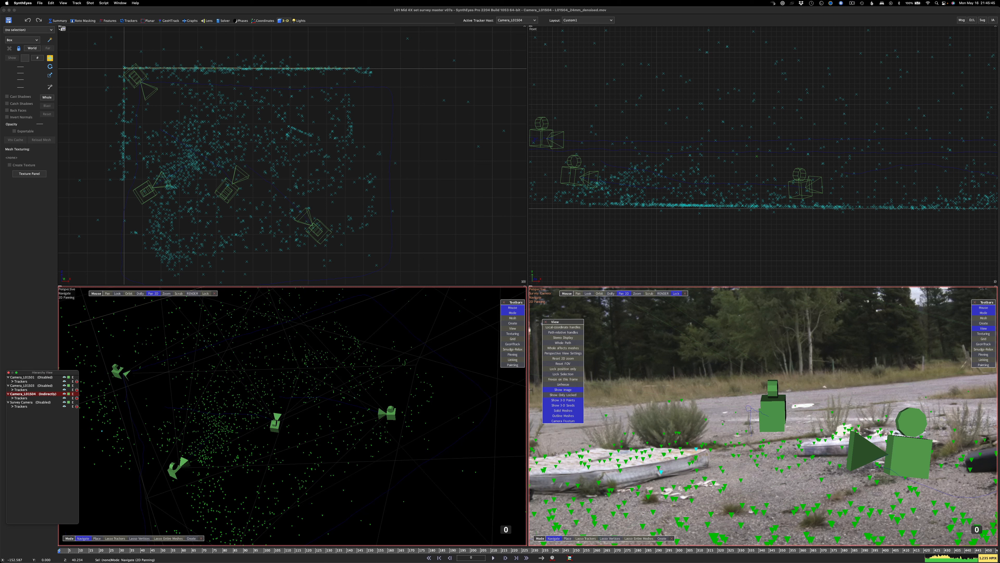
Replace the Top view with a camera view showing Camera_L01S01
click(61, 27)
click(64, 29)
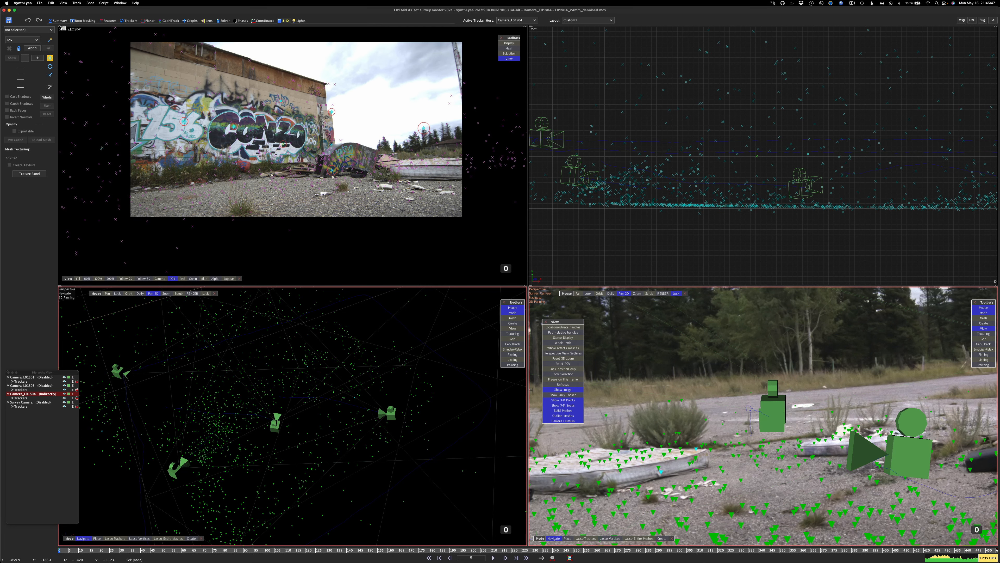
right_click(234, 110)
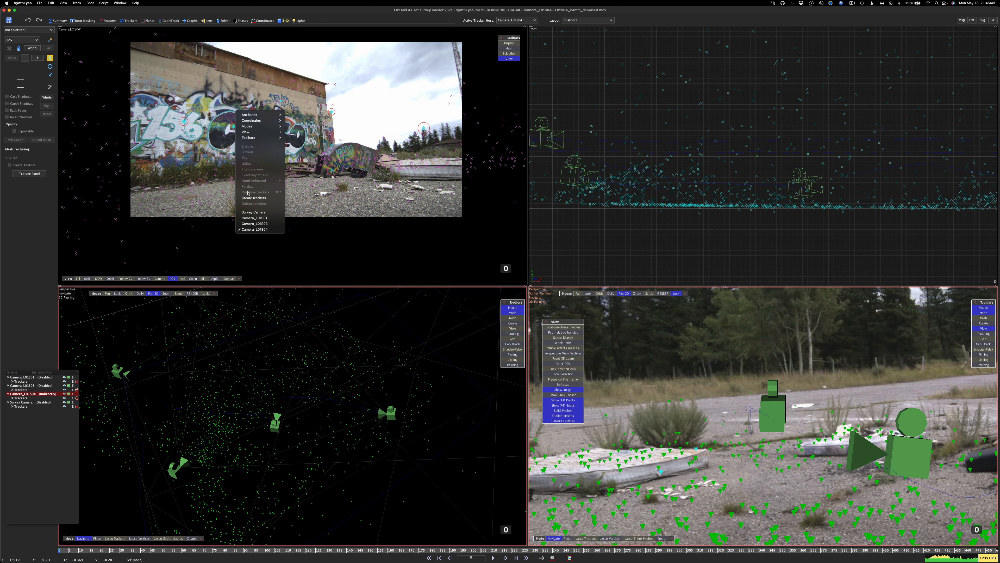
click(257, 218)
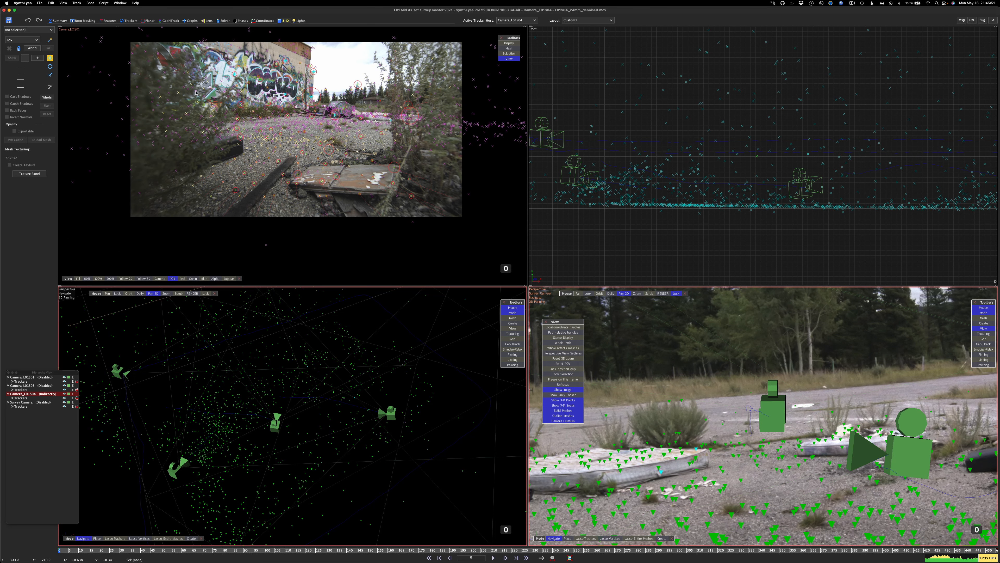
Replace the Front view with a camera view showing Camera_L01S03
click(532, 28)
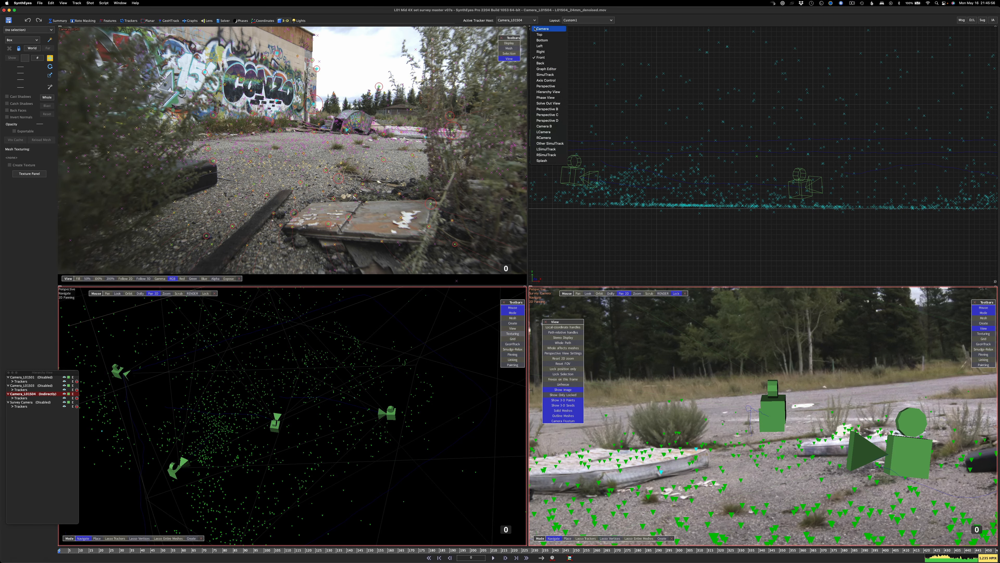
click(542, 29)
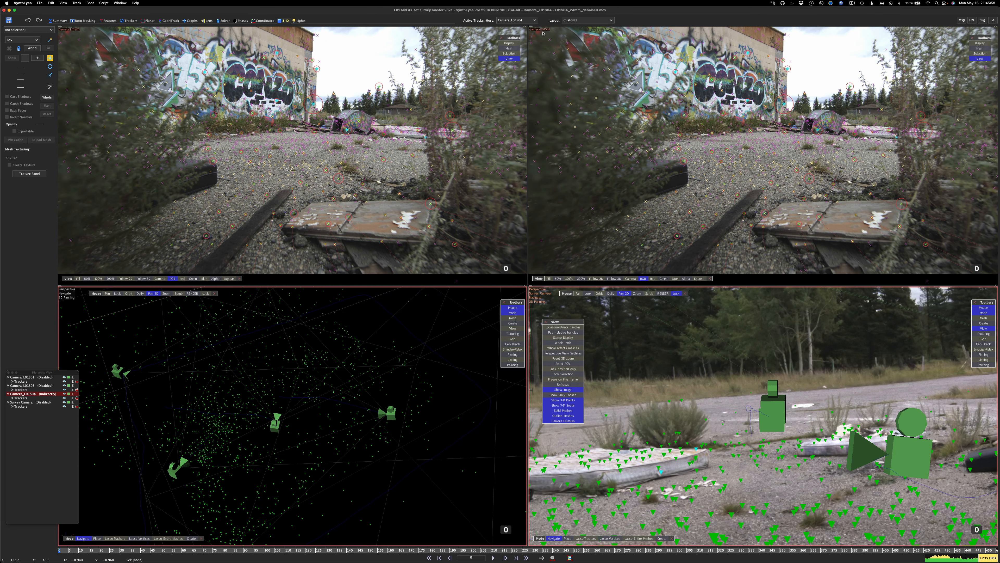
right_click(620, 110)
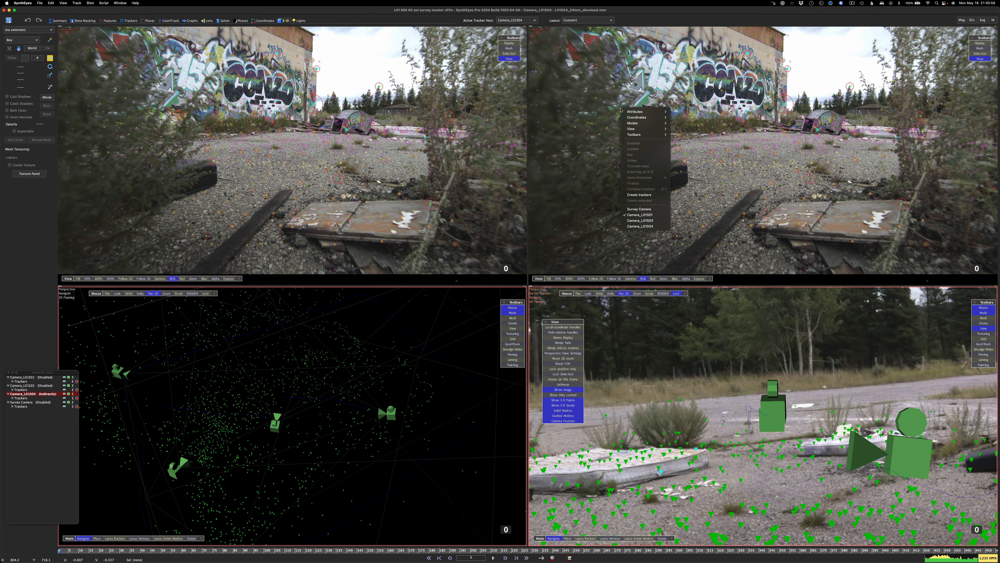
click(652, 221)
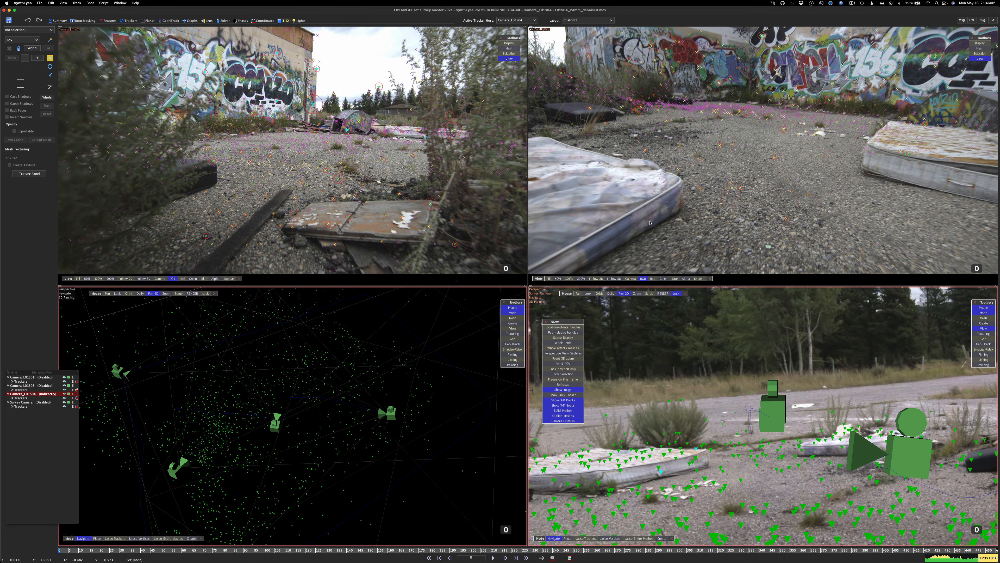
Change the locked perspective view to a camera view and set the first camera viewport back to Camera_L01S01
click(531, 288)
click(535, 295)
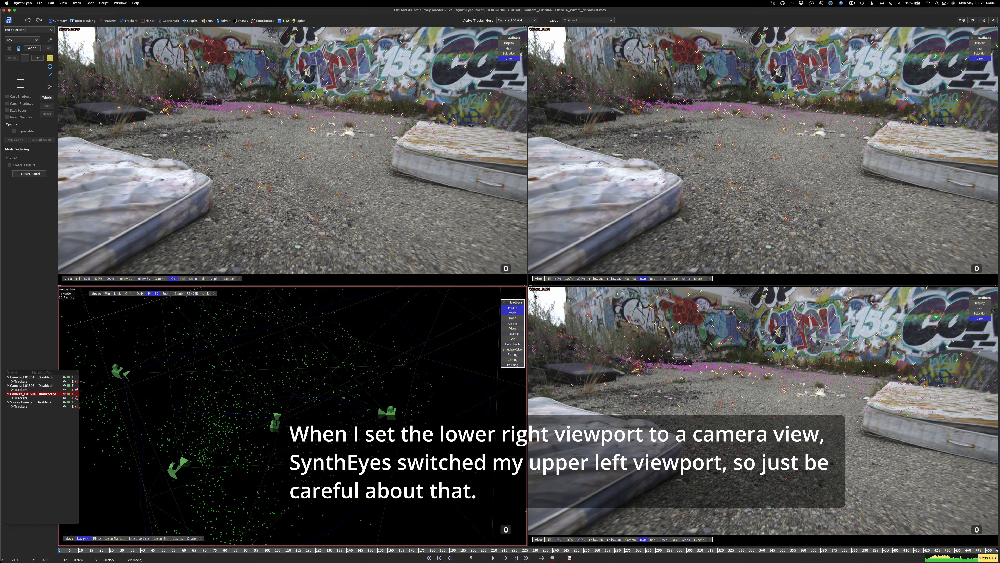
right_click(358, 192)
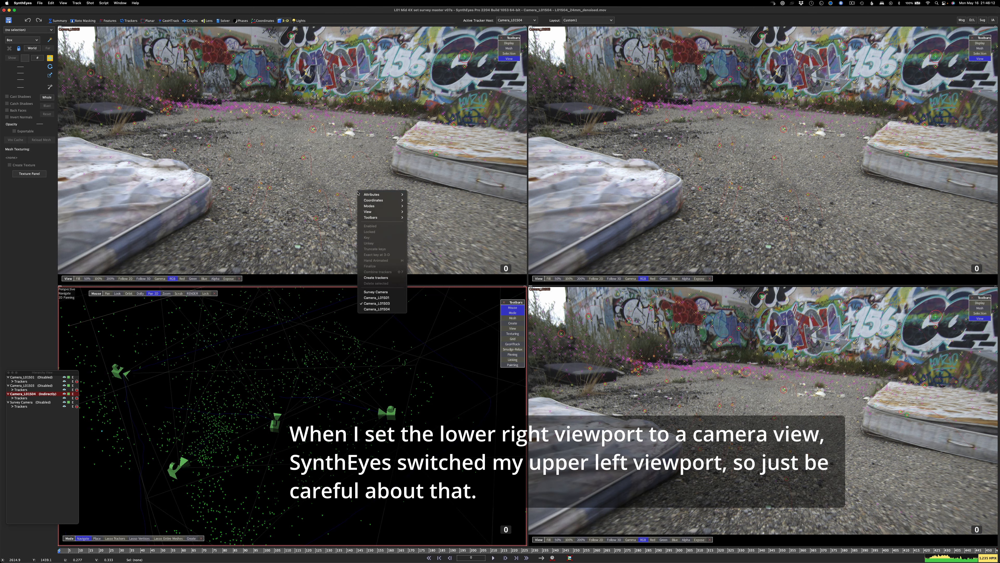
click(388, 298)
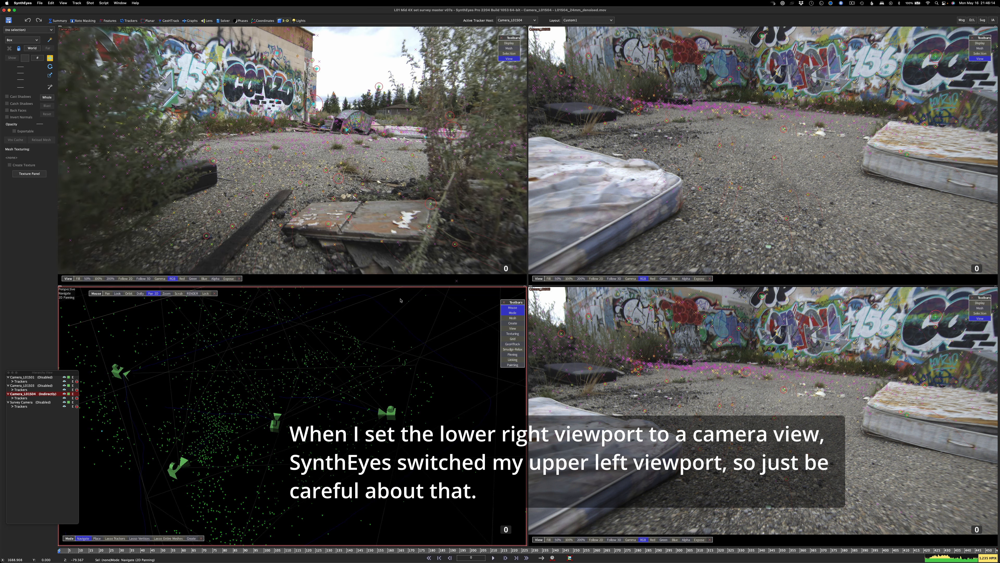
Show Camera_L01S04 in the newest camera view and scrub the timeline to compare all shots with the shared scene
right_click(668, 354)
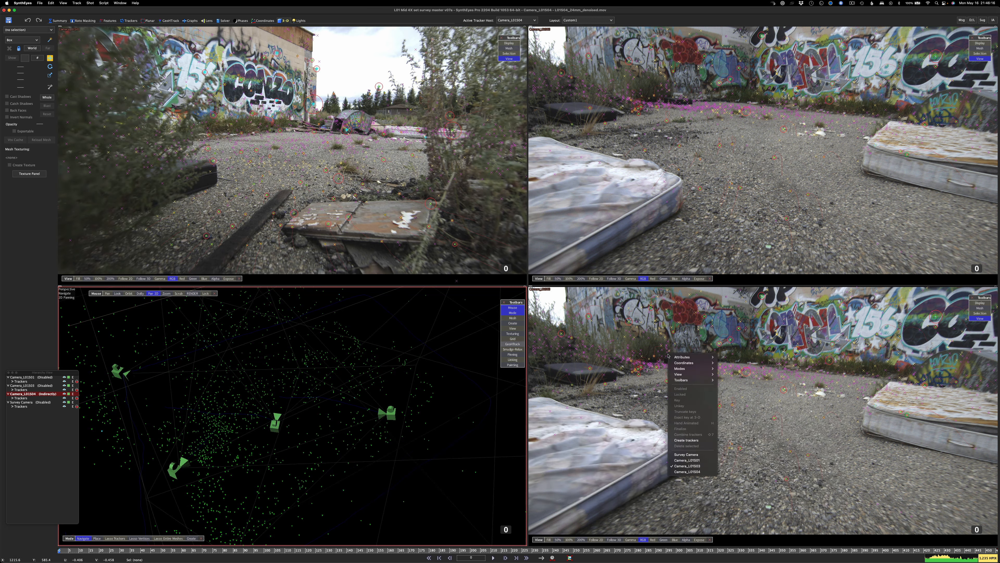
click(692, 471)
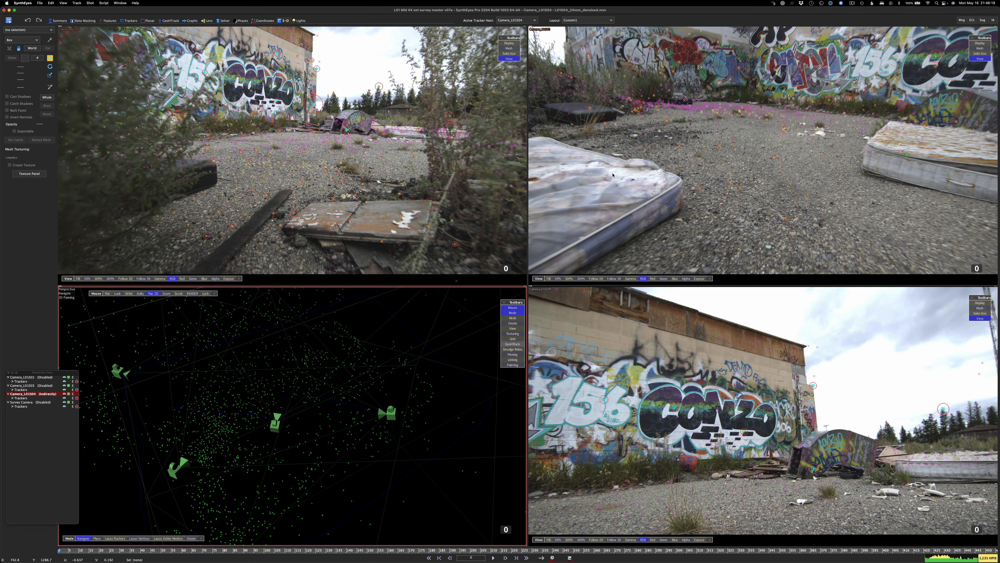
drag(81, 549, 101, 559)
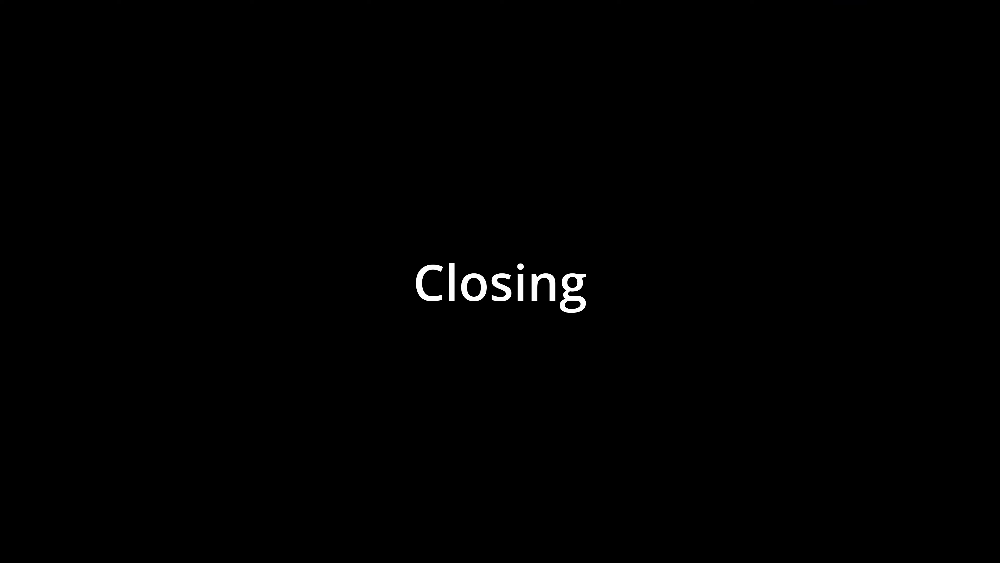